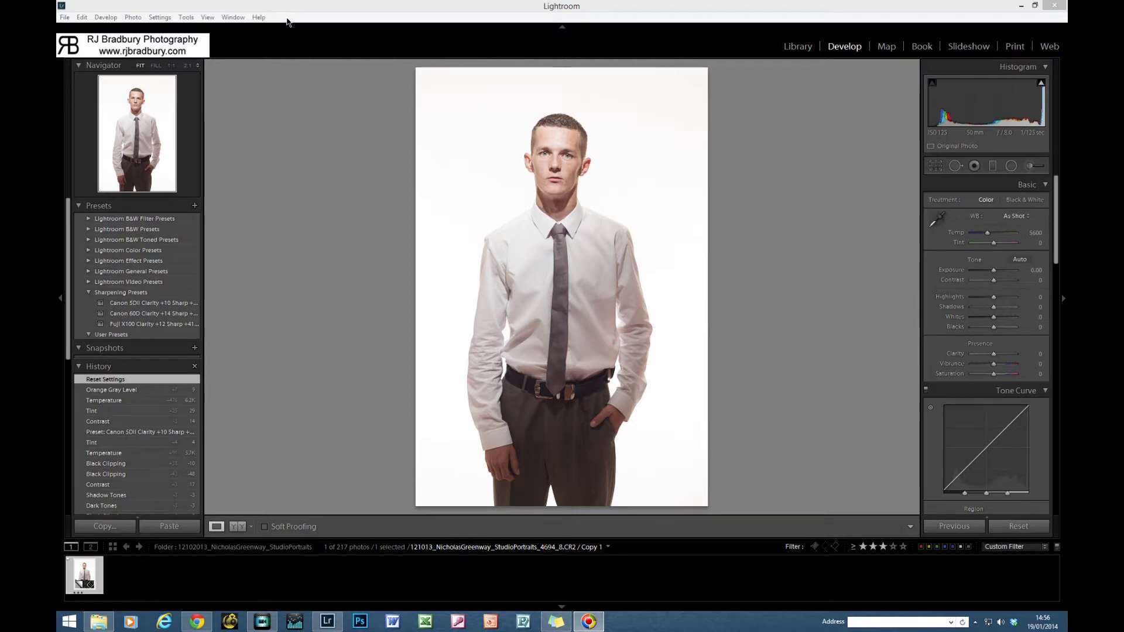
# Look up the installed Lightroom version, then inspect the face at 1:1 magnification.
pyautogui.click(259, 17)
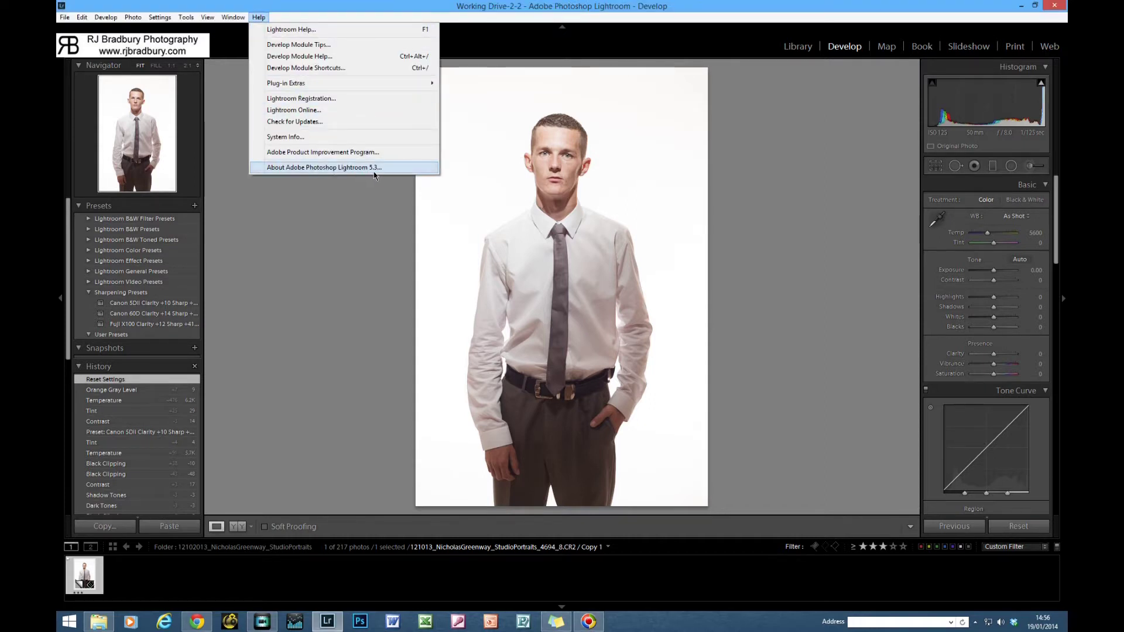
pyautogui.click(303, 227)
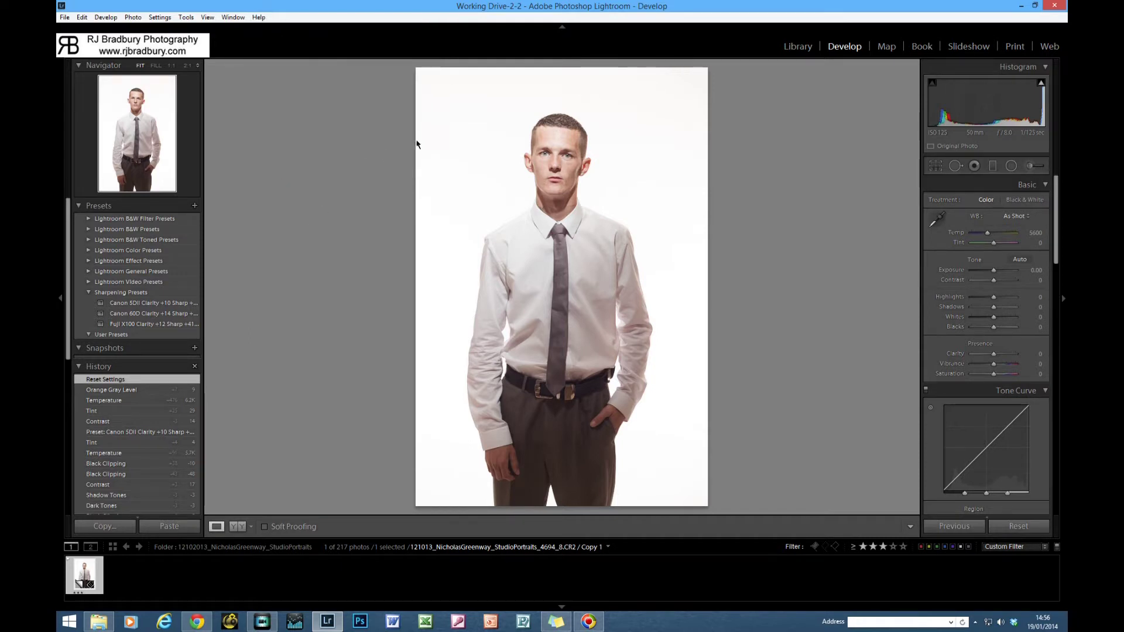
pyautogui.click(552, 157)
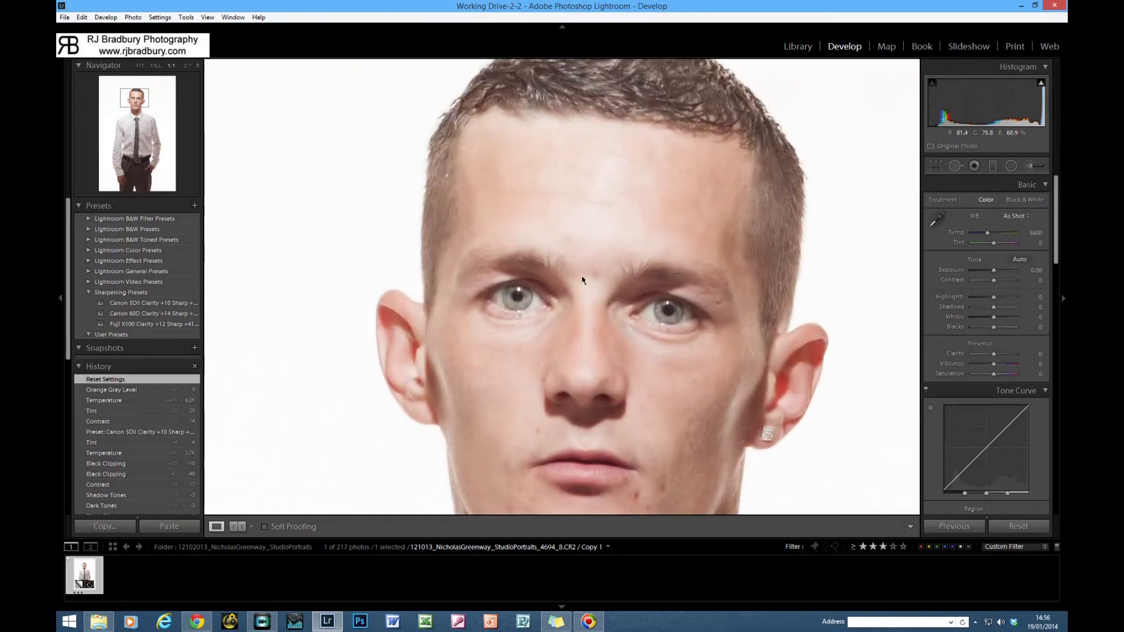
pyautogui.click(571, 147)
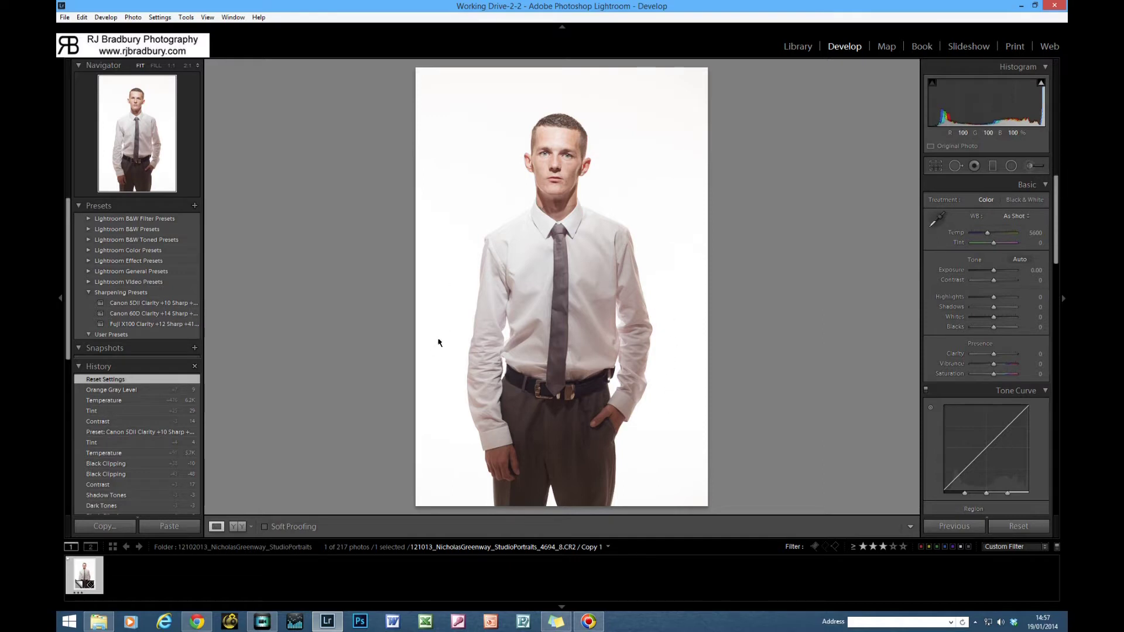
# Compare face detail at 1:1 with the full-length portrait, ending in Fill view.
pyautogui.moveTo(1041, 84)
pyautogui.click(556, 170)
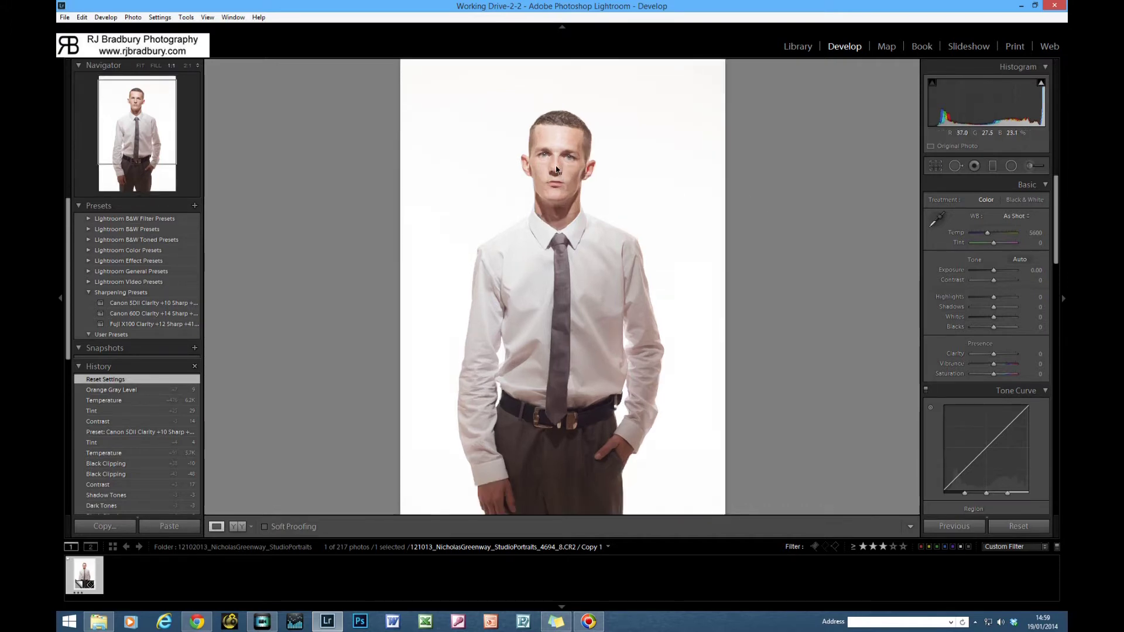
pyautogui.click(556, 170)
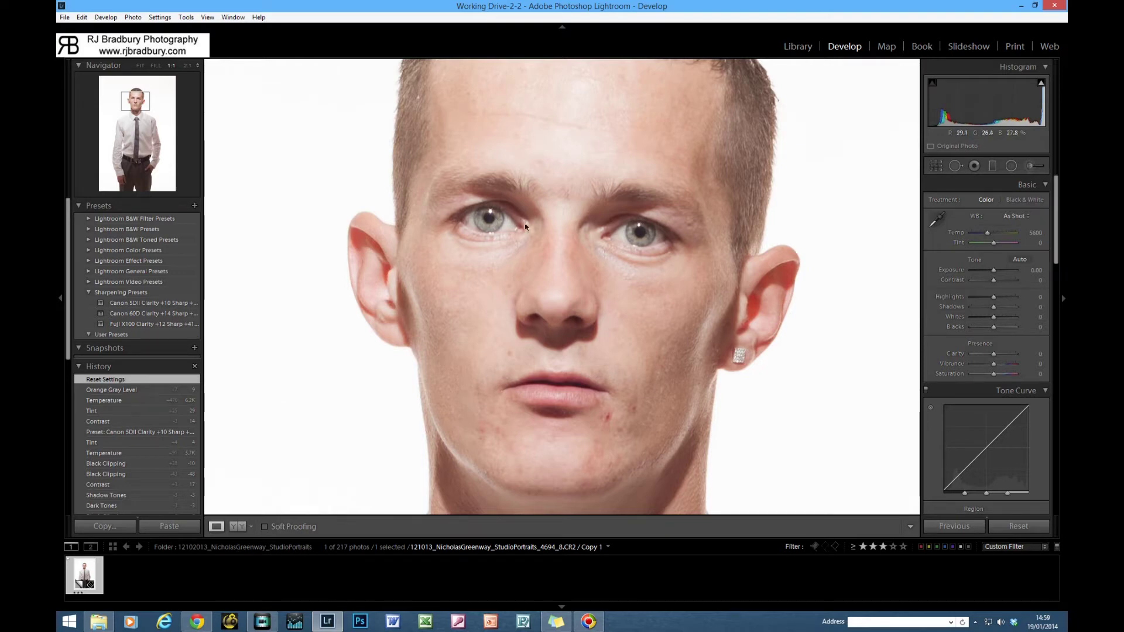
pyautogui.click(602, 225)
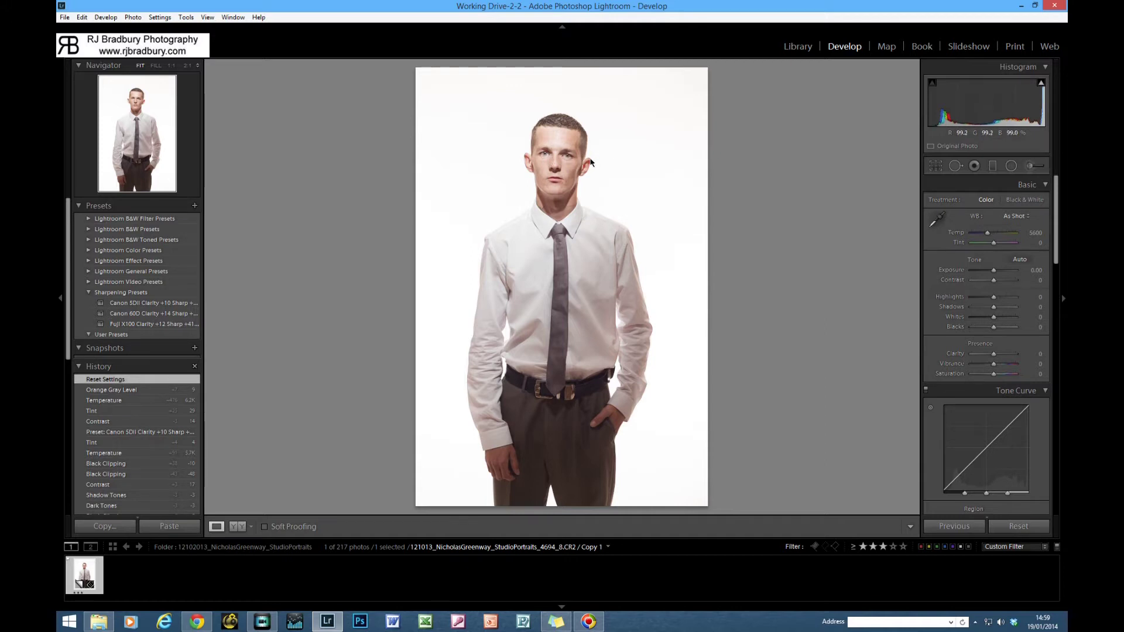
pyautogui.click(558, 173)
pyautogui.click(155, 65)
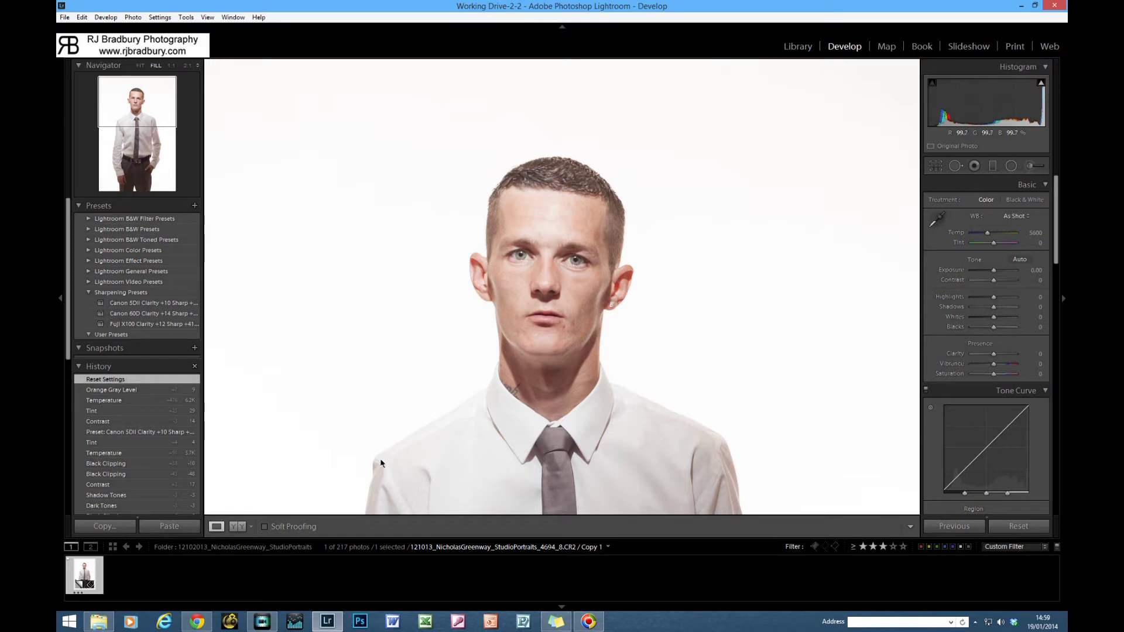
# Check between the eyes at 1:1, then set Exposure to -0.20 and Black & White treatment.
pyautogui.click(565, 280)
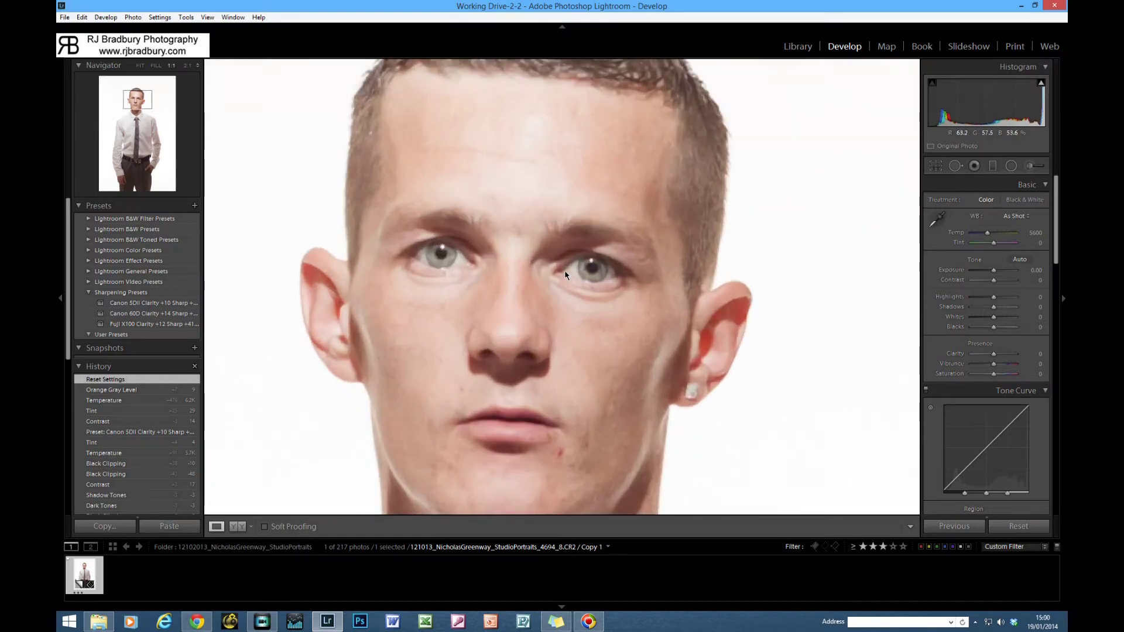
pyautogui.click(141, 65)
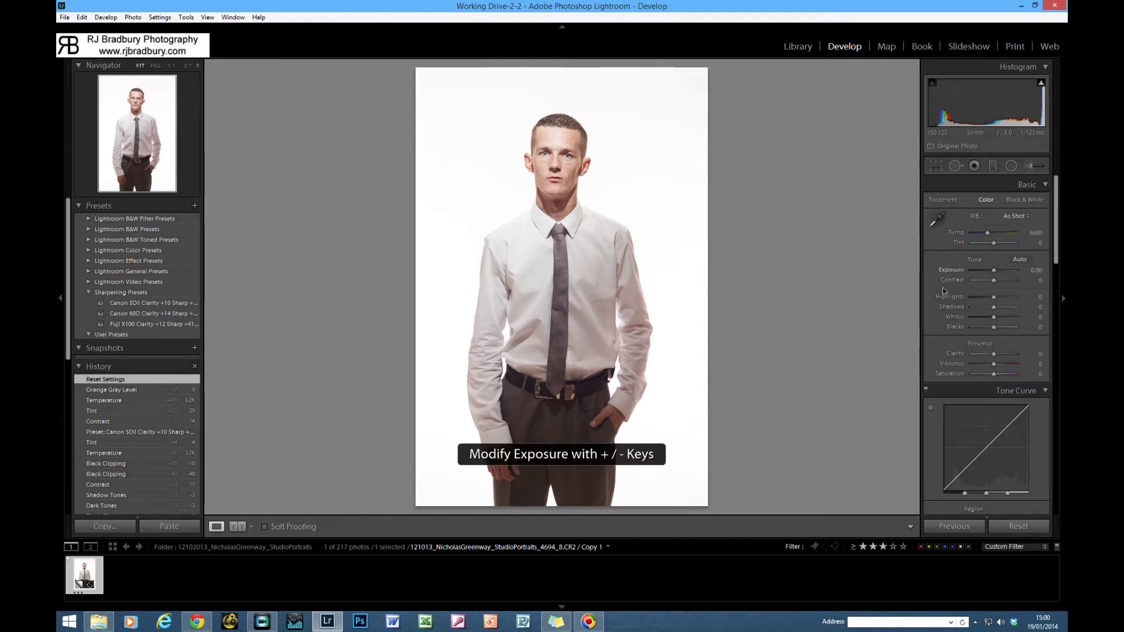
pyautogui.press('-')
pyautogui.press('-')
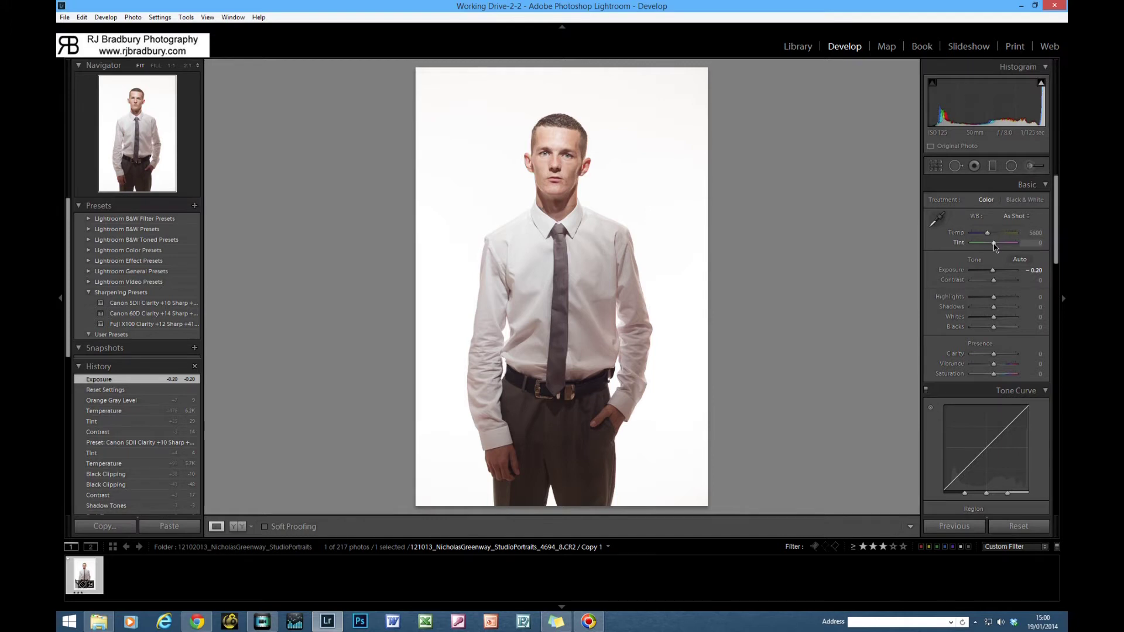
pyautogui.click(1029, 202)
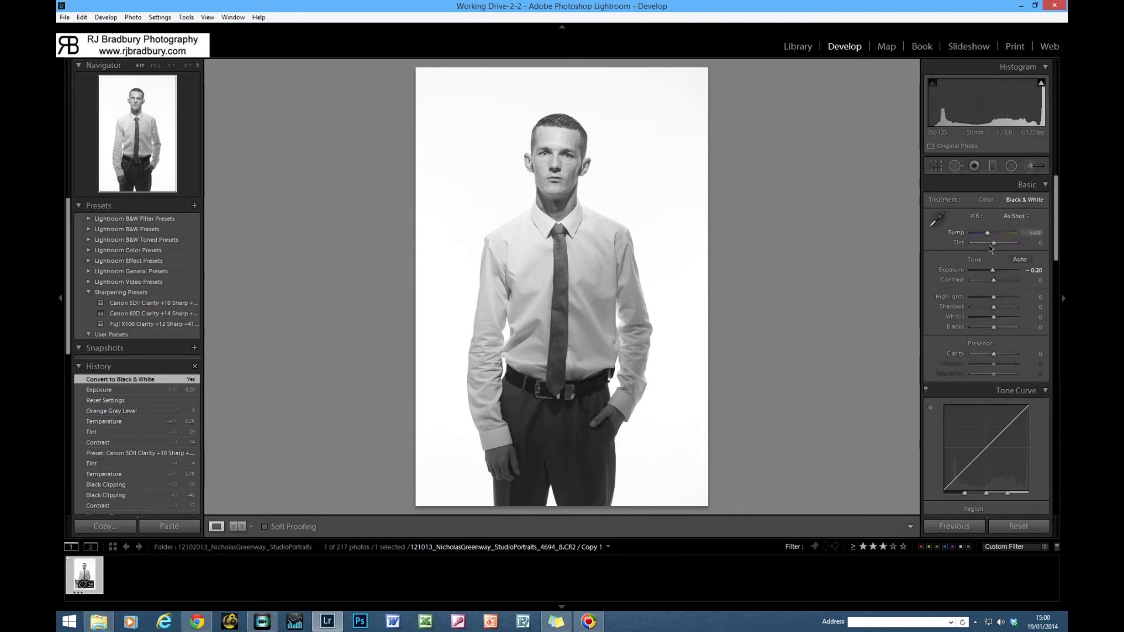
# Apply the Medium Contrast point curve, try Strong Contrast, then revert to Medium Contrast.
pyautogui.scroll(-2, 1009, 286)
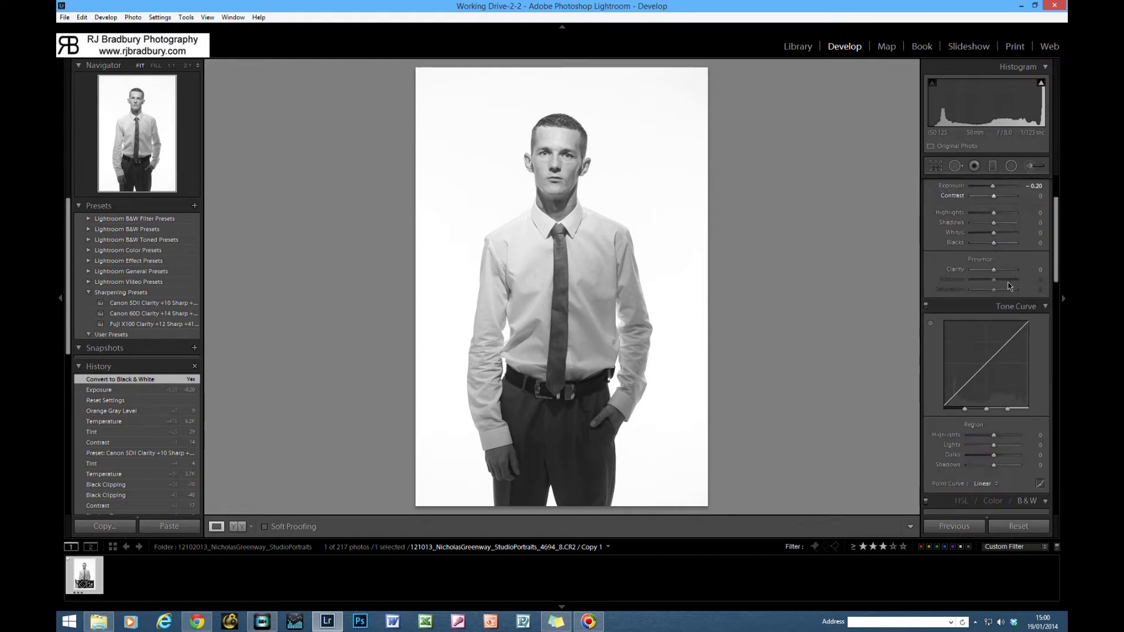
pyautogui.scroll(-2, 1009, 286)
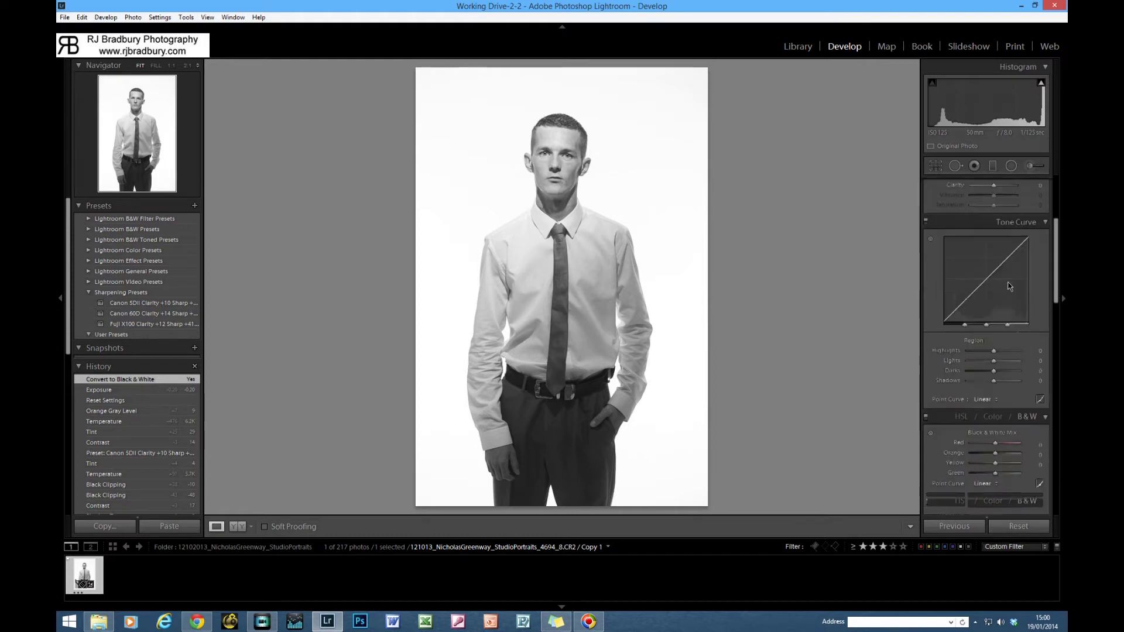
pyautogui.click(987, 400)
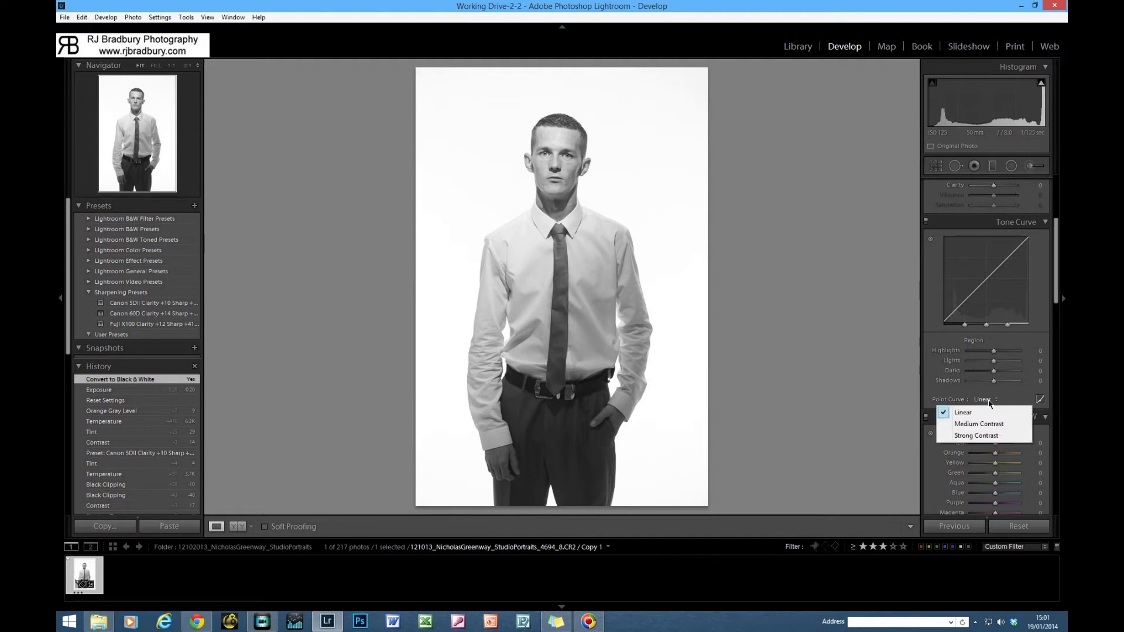
pyautogui.click(980, 424)
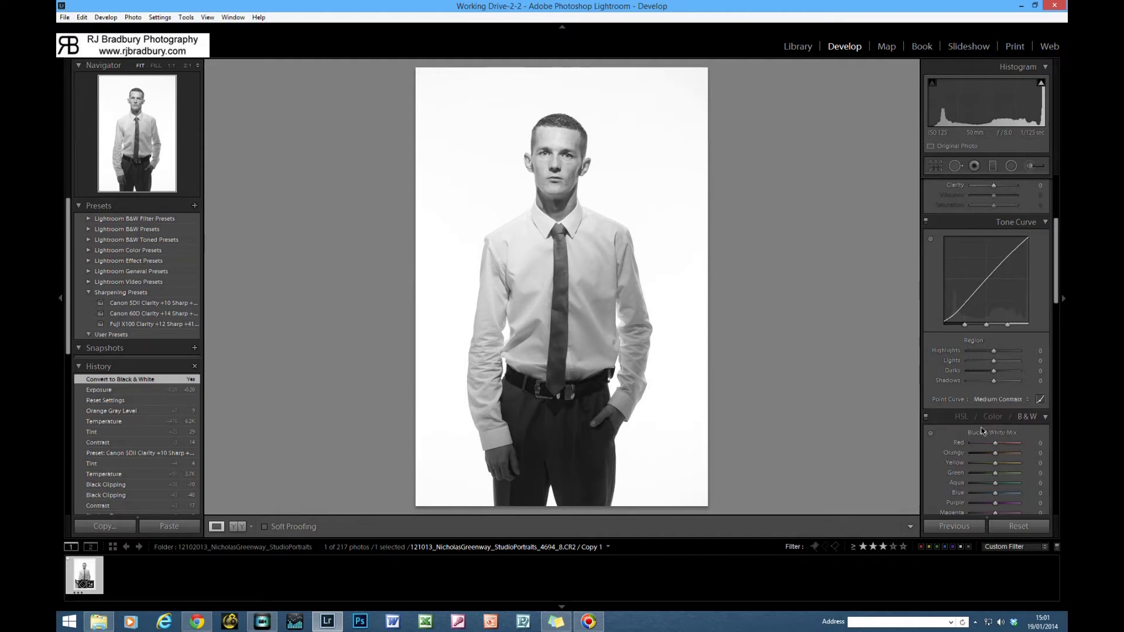
pyautogui.click(991, 401)
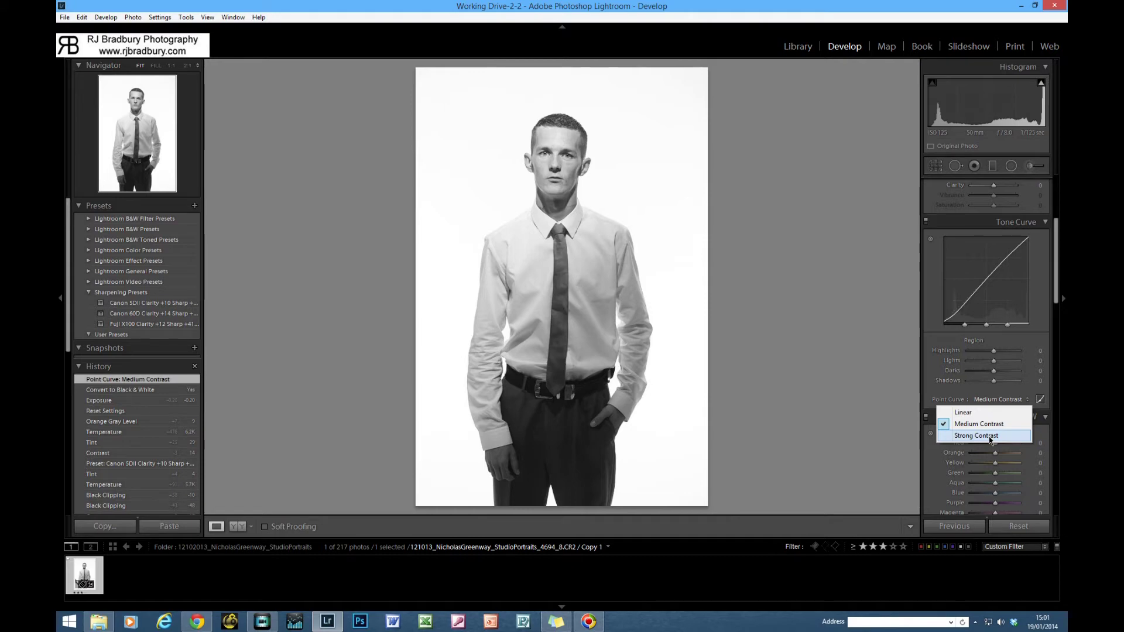
pyautogui.click(990, 438)
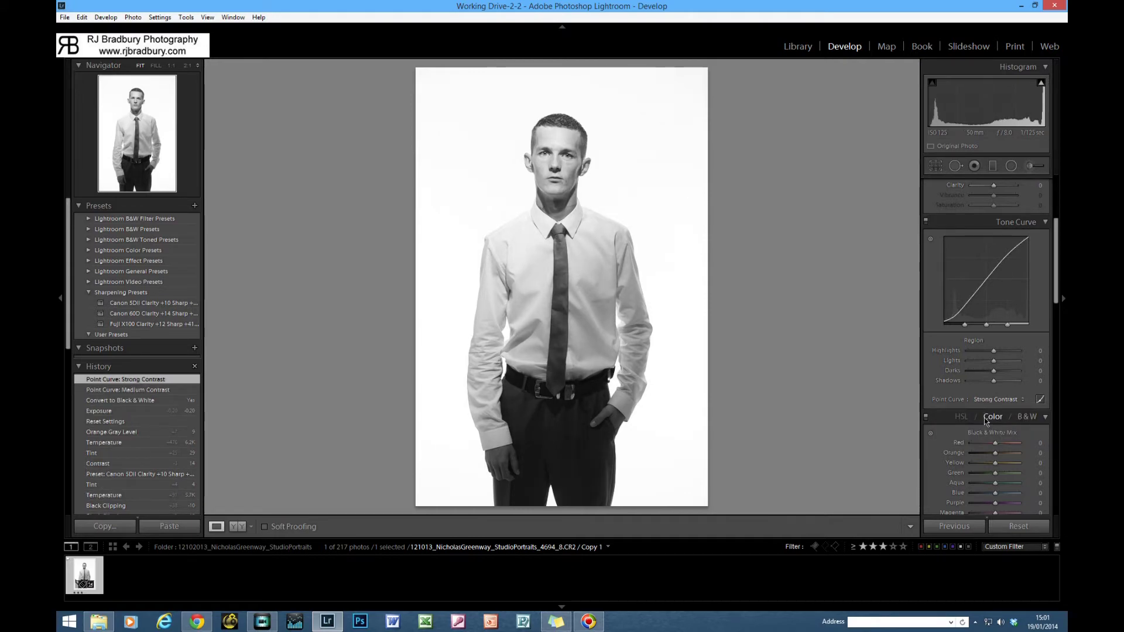
pyautogui.click(997, 400)
pyautogui.click(980, 425)
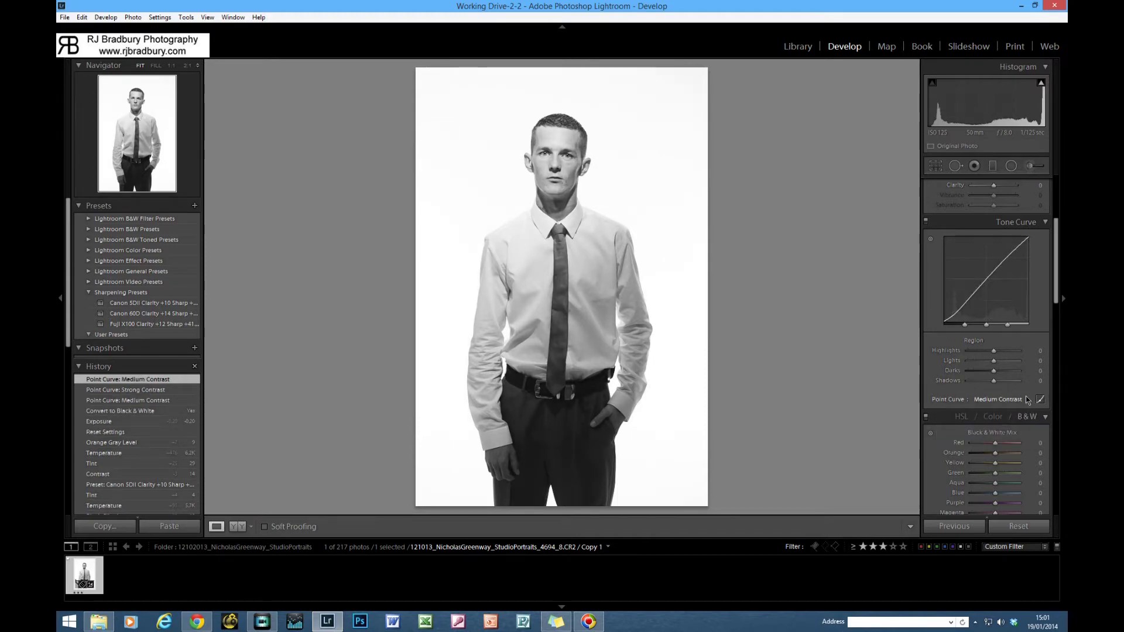
pyautogui.scroll(3, 1027, 396)
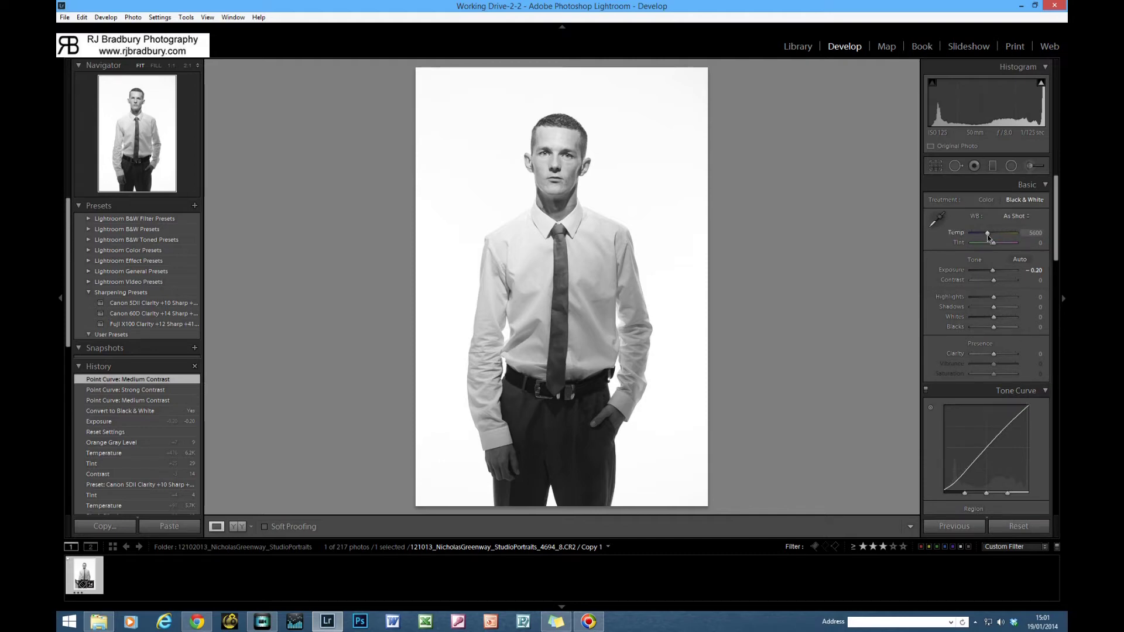
# Set a custom white balance of Temp about 5099 and Tint +18 to shift the greys.
pyautogui.moveTo(989, 235); pyautogui.dragTo(978, 241)
pyautogui.moveTo(983, 238); pyautogui.dragTo(997, 247)
pyautogui.click(156, 65)
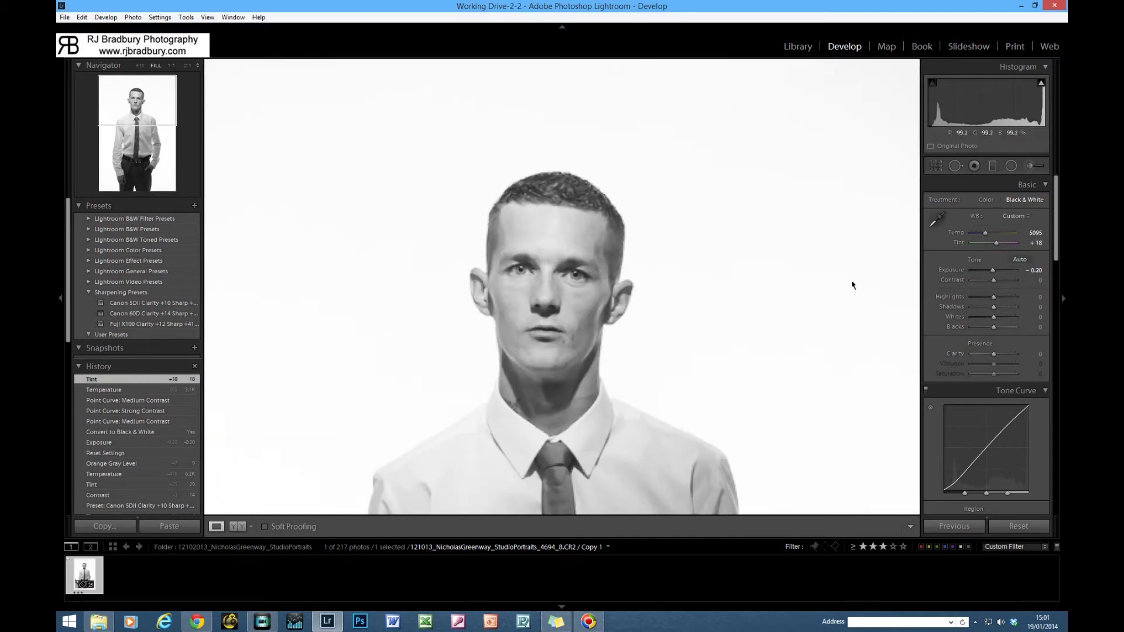
pyautogui.scroll(-1, 577, 245)
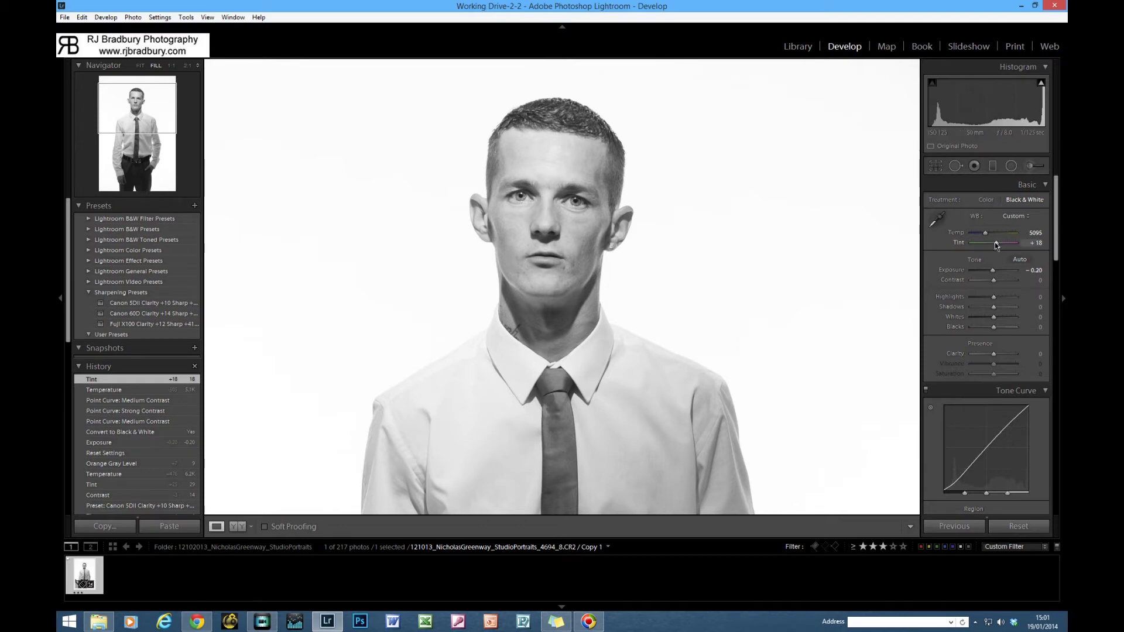
pyautogui.moveTo(997, 247); pyautogui.dragTo(995, 247)
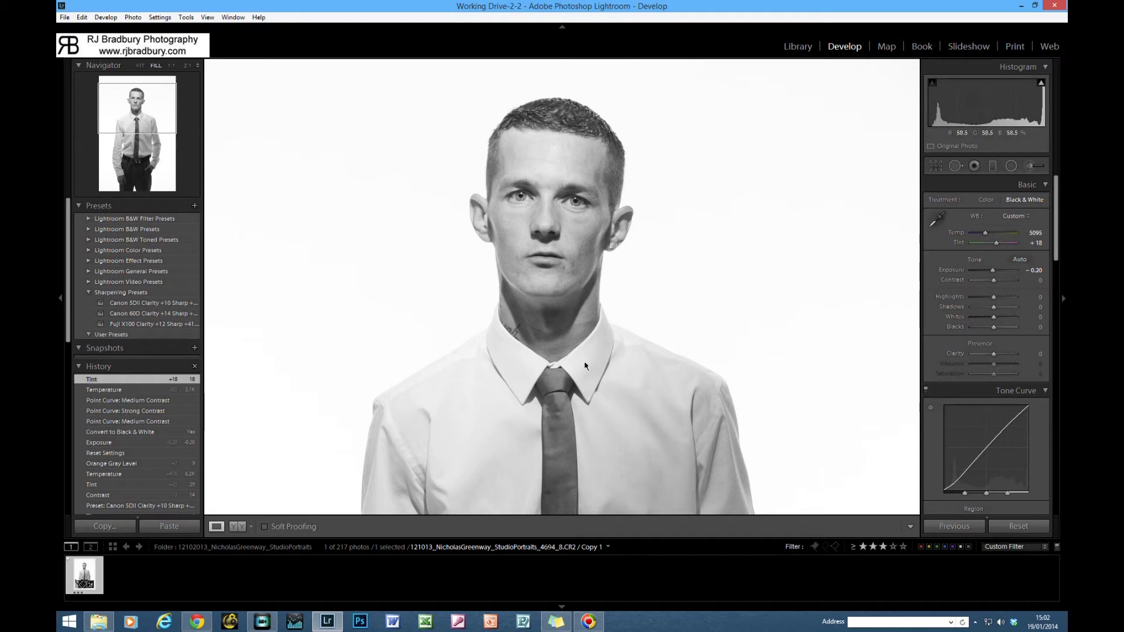
pyautogui.click(576, 212)
# Push Contrast up strongly, then settle it at +14 while checking highlight clipping.
pyautogui.click(137, 66)
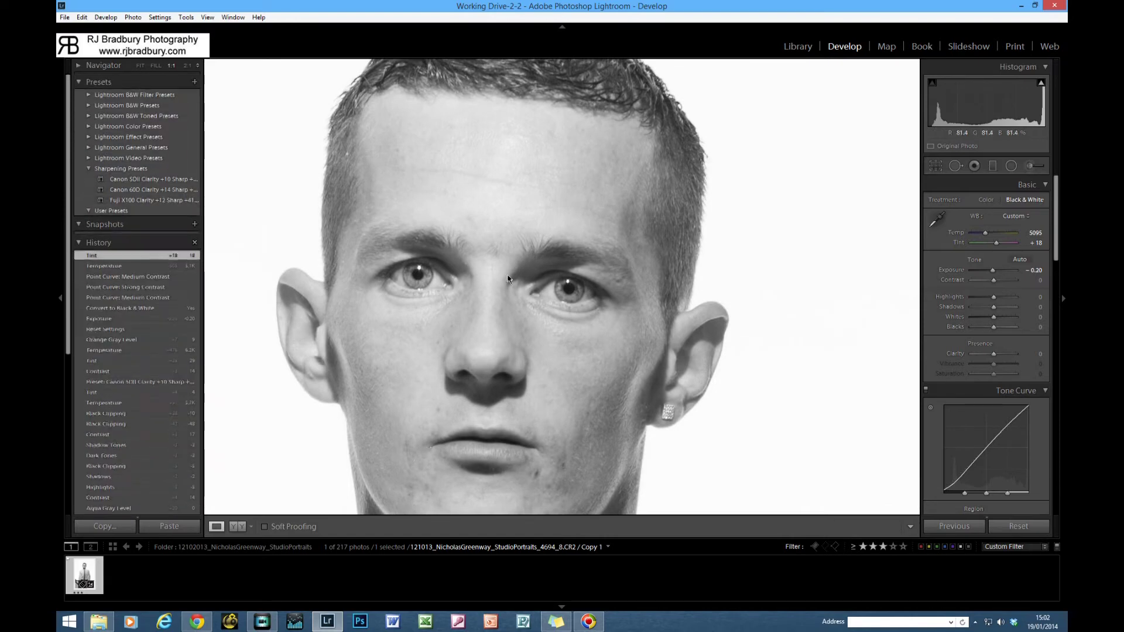
pyautogui.click(140, 65)
pyautogui.click(103, 66)
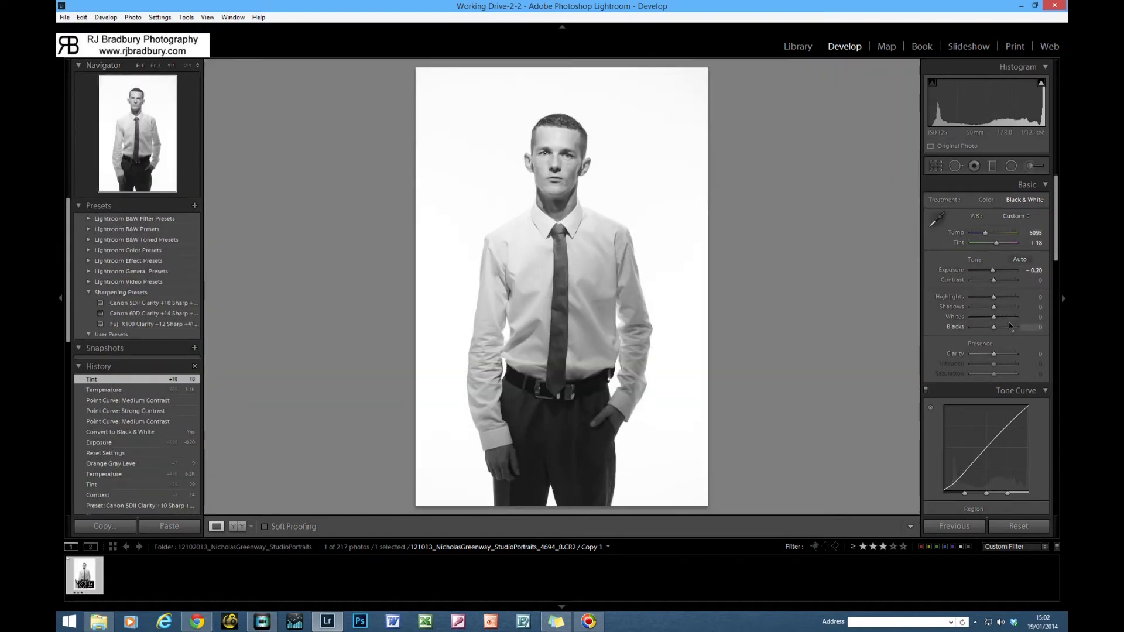
pyautogui.scroll(-3, 972, 380)
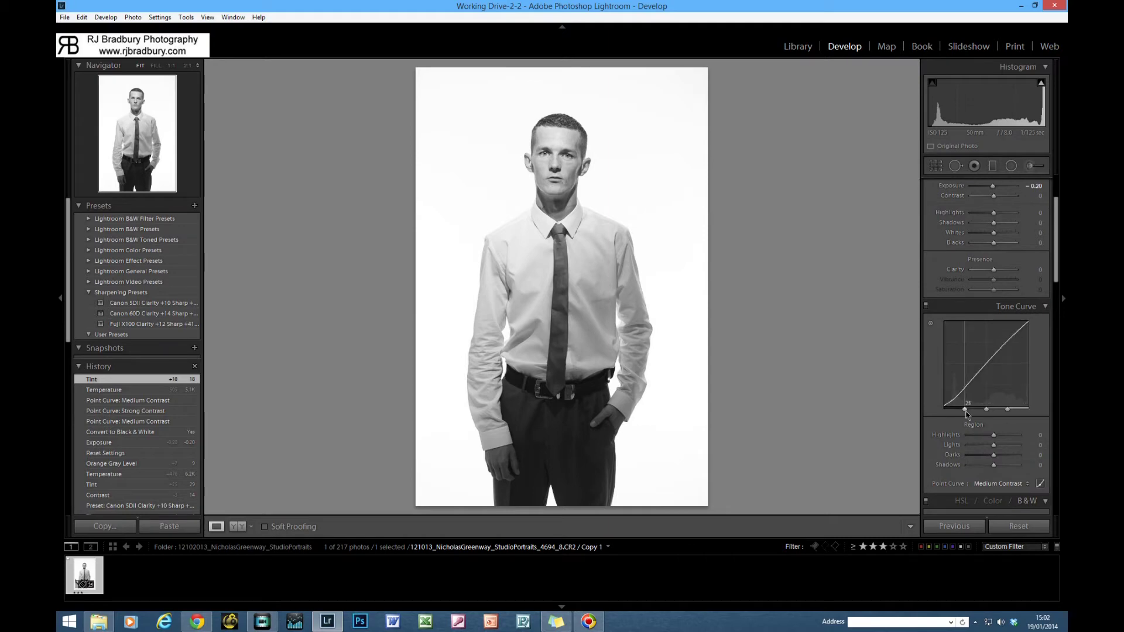
pyautogui.scroll(3, 978, 351)
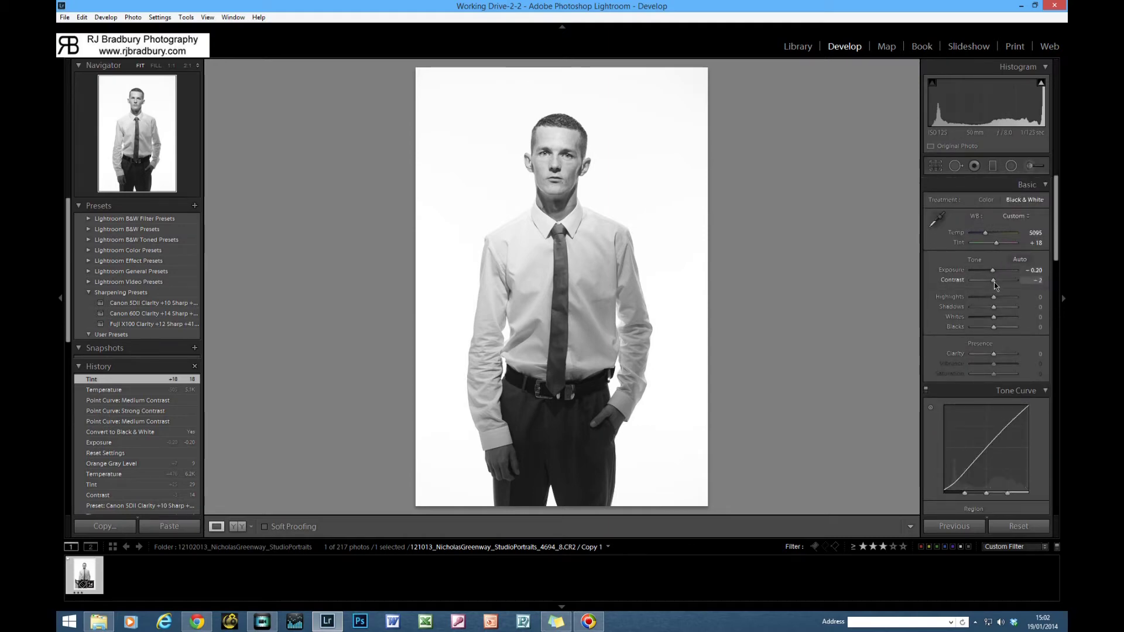
pyautogui.moveTo(995, 283)
pyautogui.mouseDown()
pyautogui.moveTo(1039, 289)
pyautogui.moveTo(997, 285)
pyautogui.mouseUp()
pyautogui.moveTo(998, 285); pyautogui.dragTo(999, 285)
pyautogui.moveTo(1000, 285); pyautogui.dragTo(999, 285)
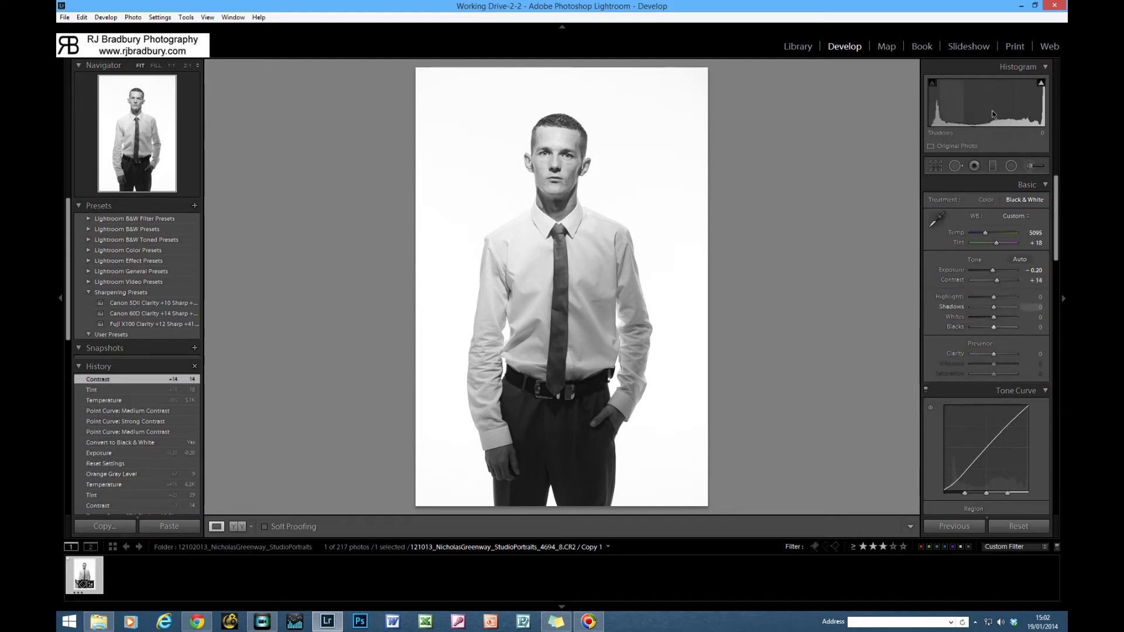
pyautogui.moveTo(1042, 83)
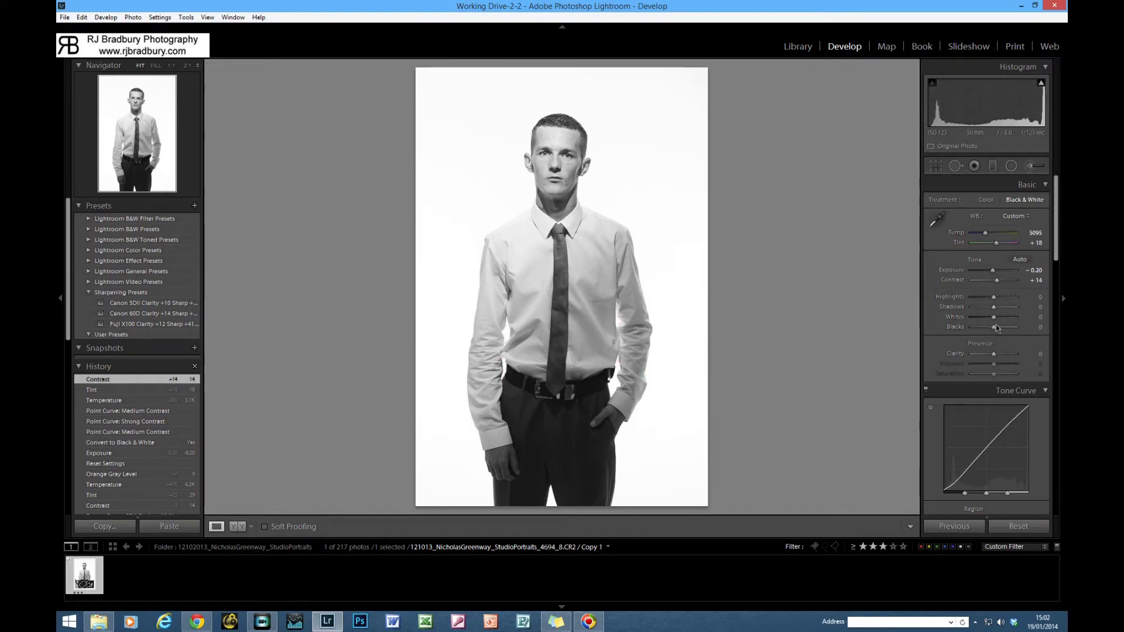
pyautogui.scroll(-4, 1009, 345)
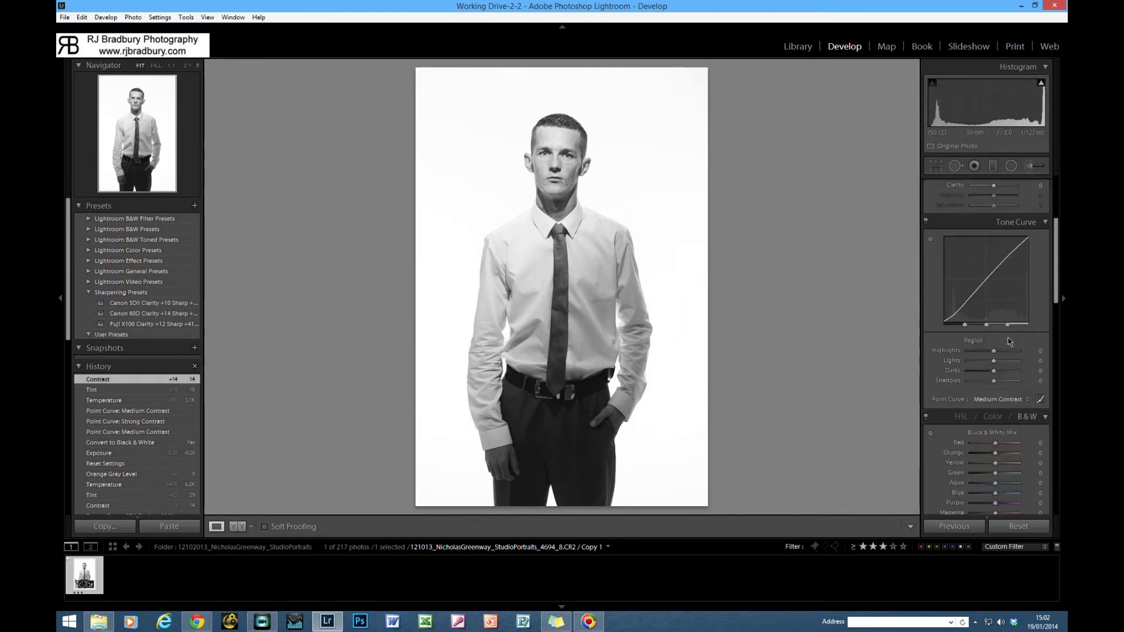
pyautogui.scroll(4, 1001, 337)
# Show shadow clipping, set Blacks to -12, and nudge Shadows down slightly.
pyautogui.scroll(-4, 995, 334)
pyautogui.scroll(4, 989, 329)
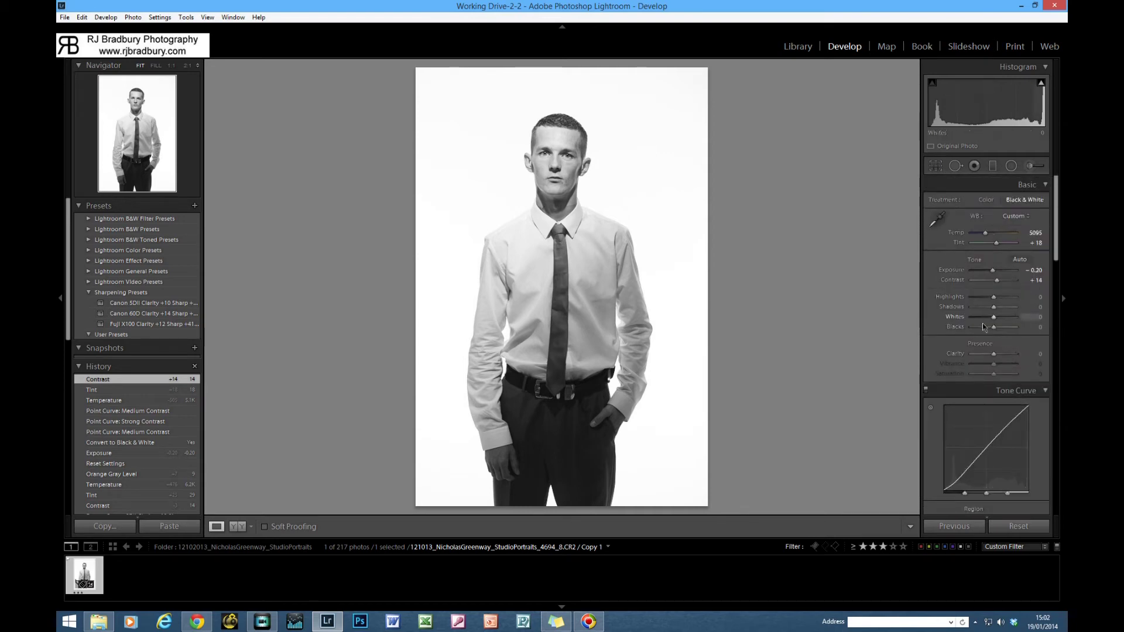
pyautogui.moveTo(993, 332); pyautogui.dragTo(959, 331)
pyautogui.click(932, 84)
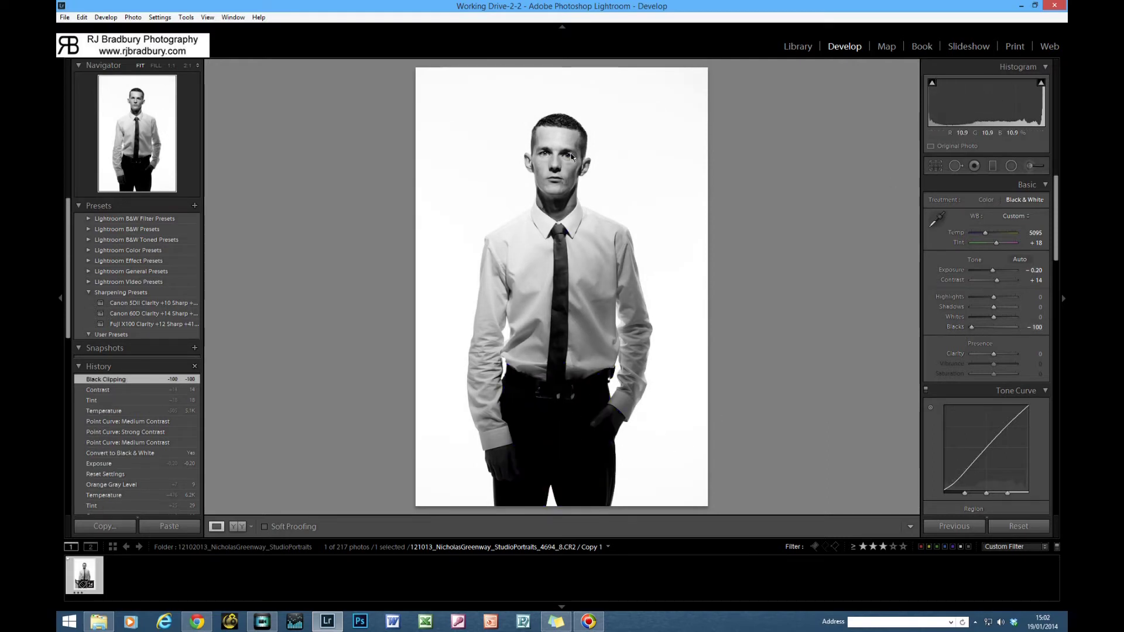
pyautogui.moveTo(974, 329); pyautogui.dragTo(993, 332)
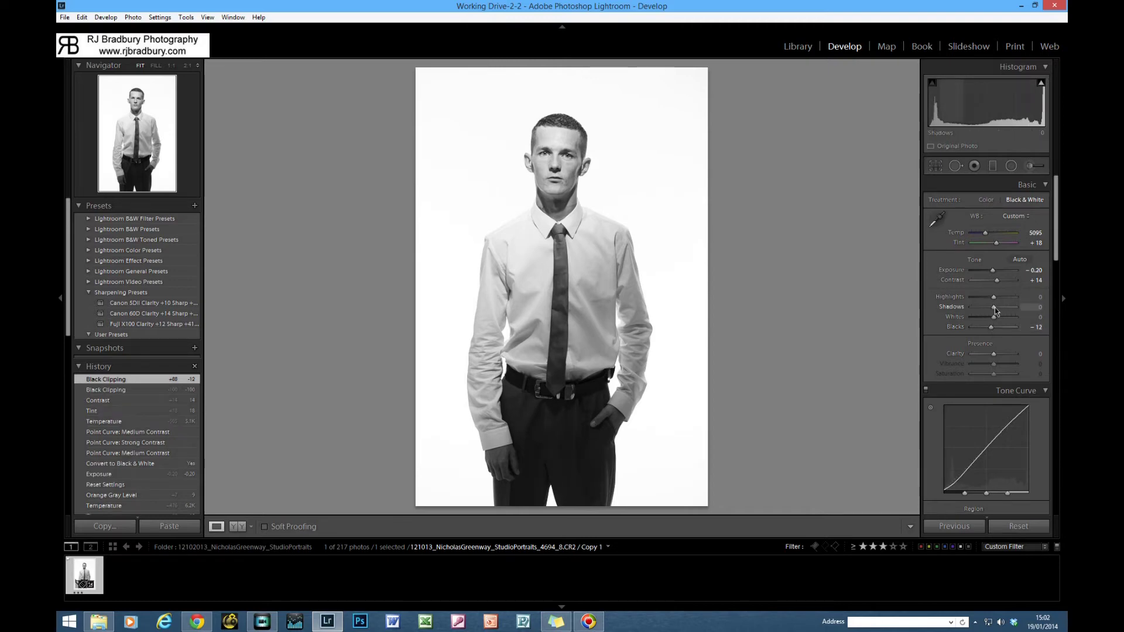
pyautogui.moveTo(995, 308); pyautogui.dragTo(993, 308)
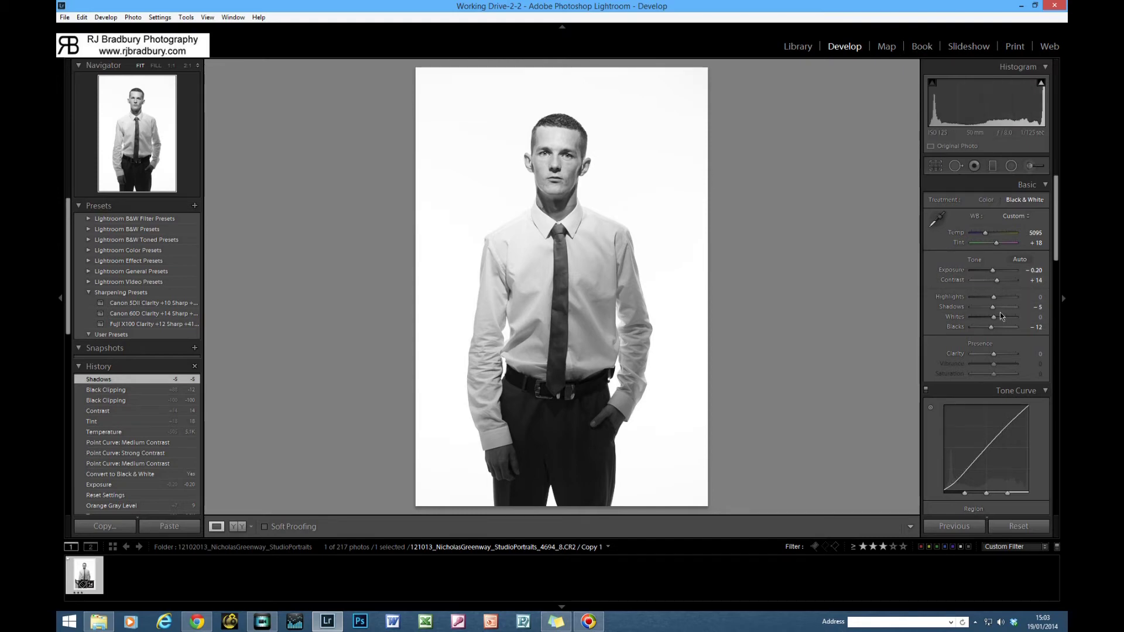
# Scroll the right-hand panel down toward the Tone Curve.
pyautogui.scroll(-3, 1000, 312)
# Set the Tone Curve regions to Highlights -5, Darks -3 and Shadows -3.
pyautogui.scroll(-3, 1007, 281)
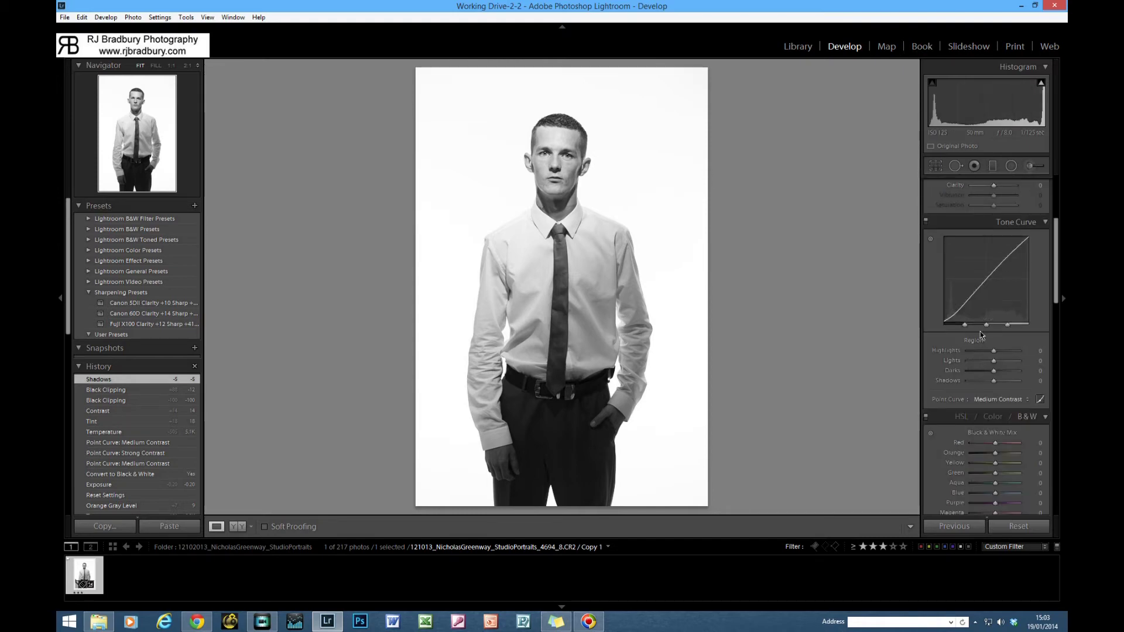
pyautogui.click(994, 352)
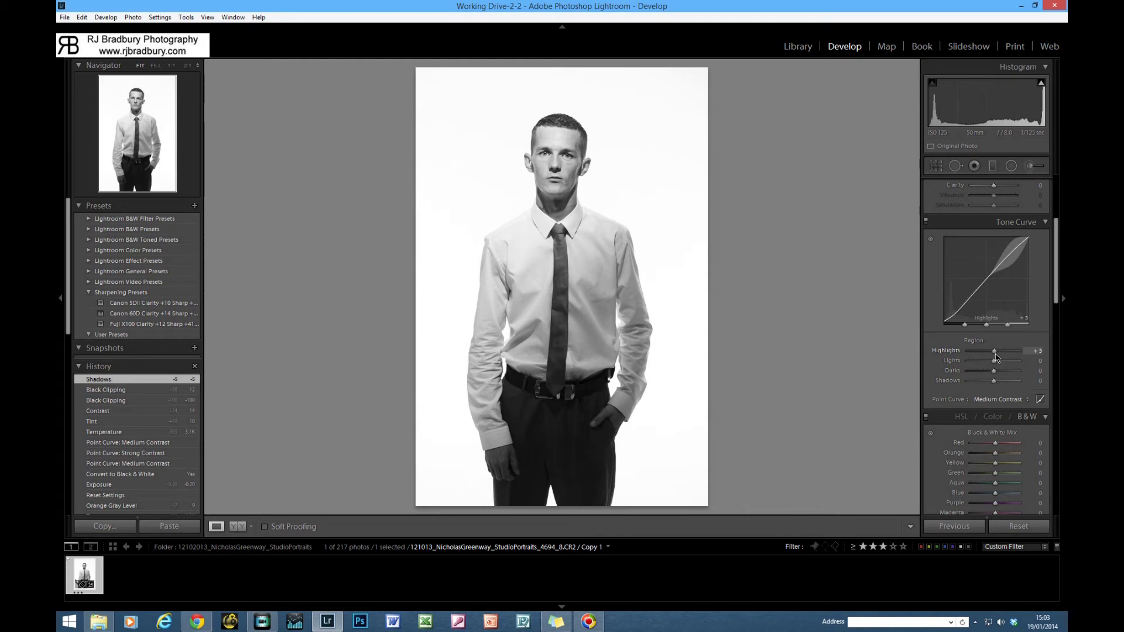
pyautogui.moveTo(994, 354); pyautogui.dragTo(994, 355)
pyautogui.moveTo(993, 356)
pyautogui.mouseDown()
pyautogui.moveTo(958, 364)
pyautogui.moveTo(993, 360)
pyautogui.mouseUp()
pyautogui.moveTo(996, 363); pyautogui.dragTo(993, 385)
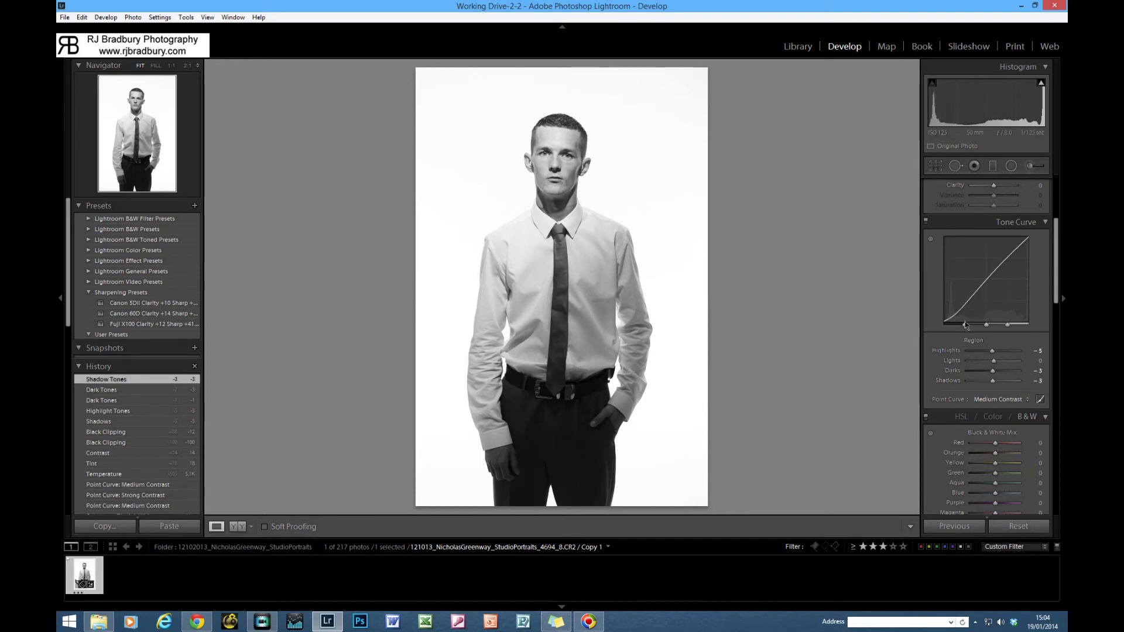
pyautogui.scroll(5, 1003, 325)
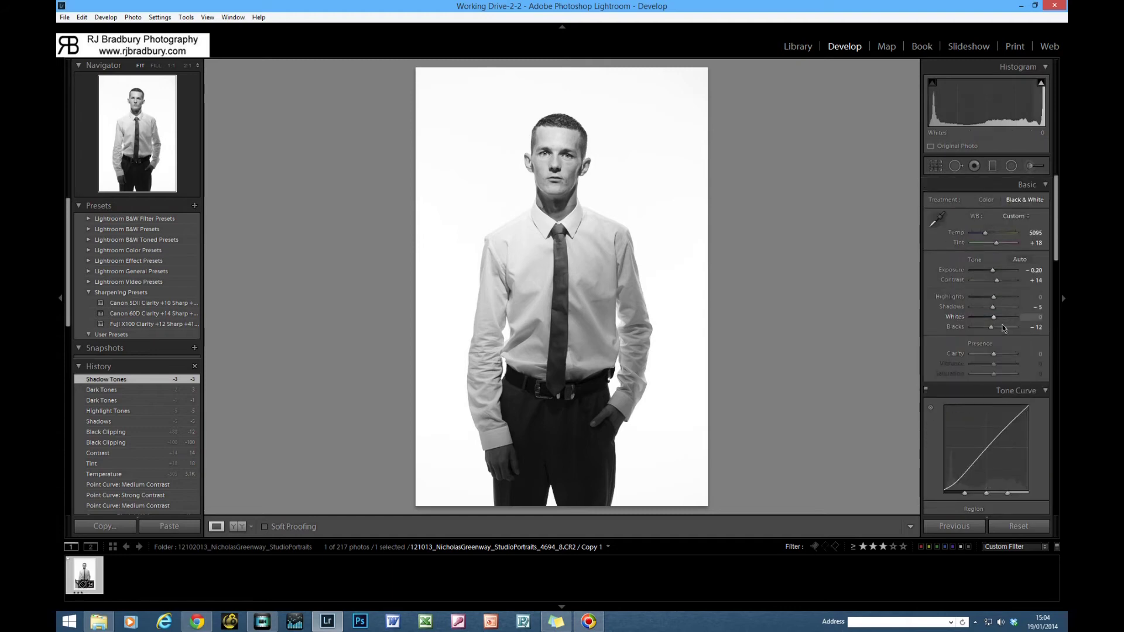
# Deepen Blacks from -17 to -19, then move the panel down to the B&W mix.
pyautogui.moveTo(992, 329); pyautogui.dragTo(991, 329)
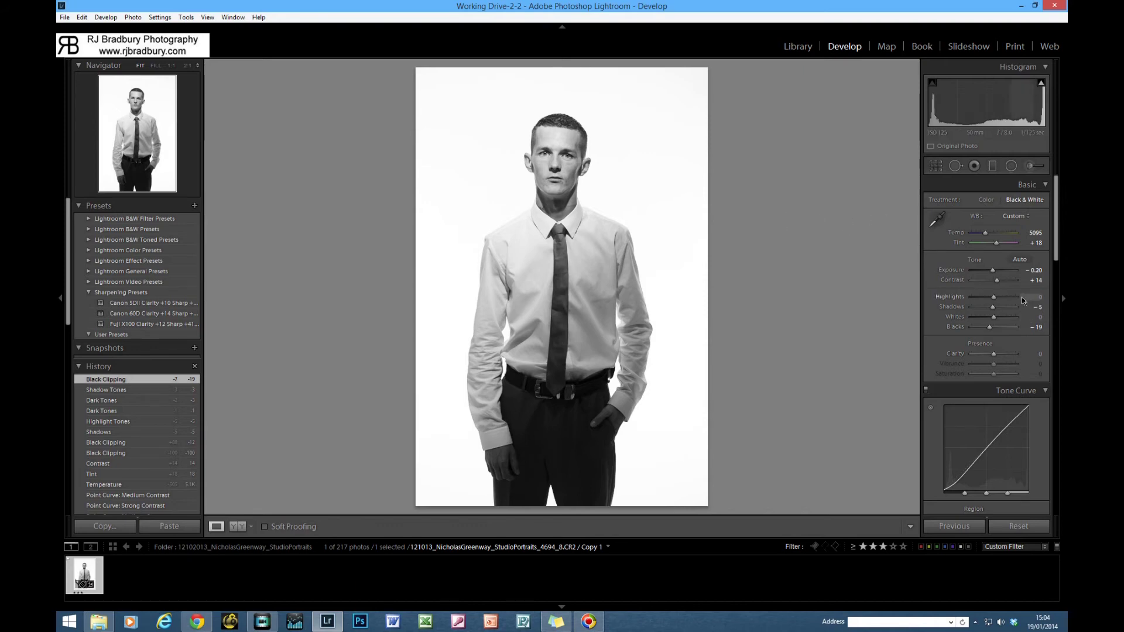
pyautogui.moveTo(1058, 242); pyautogui.dragTo(1057, 316)
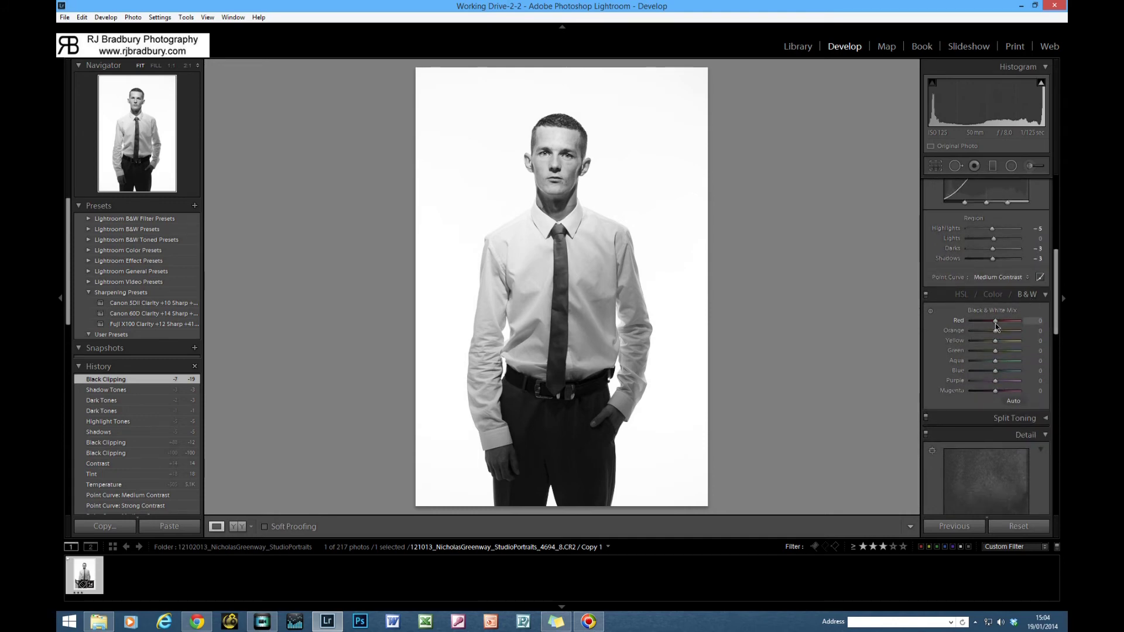
# Set the Black & White Mix to Red +4, Orange +2 and Yellow +2.
pyautogui.moveTo(996, 324); pyautogui.dragTo(970, 329)
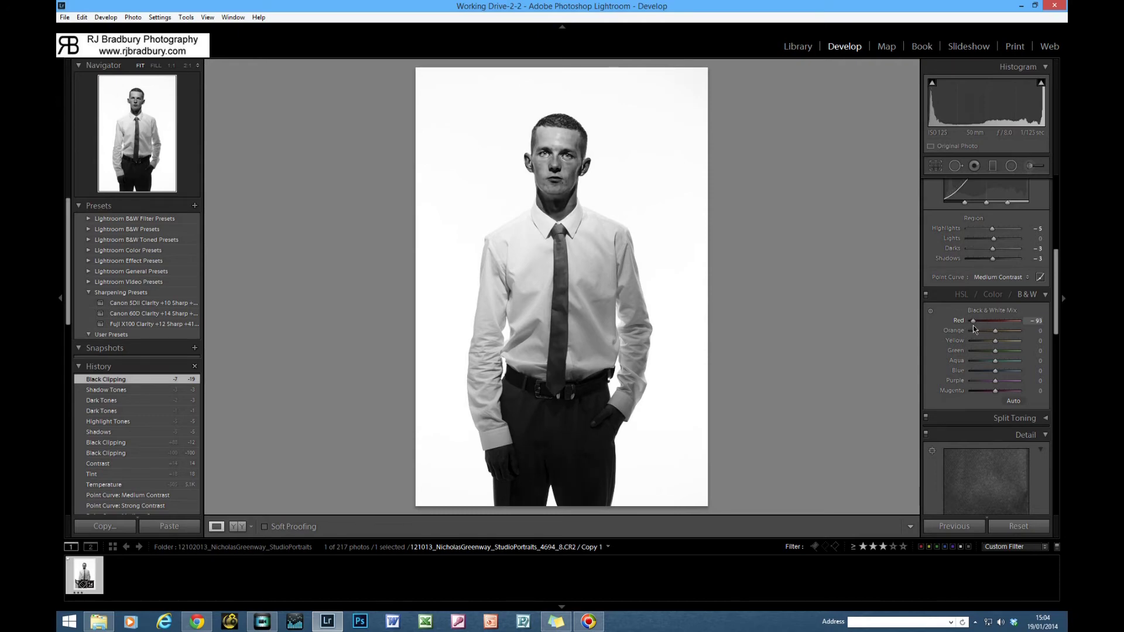
pyautogui.moveTo(974, 329); pyautogui.dragTo(998, 340)
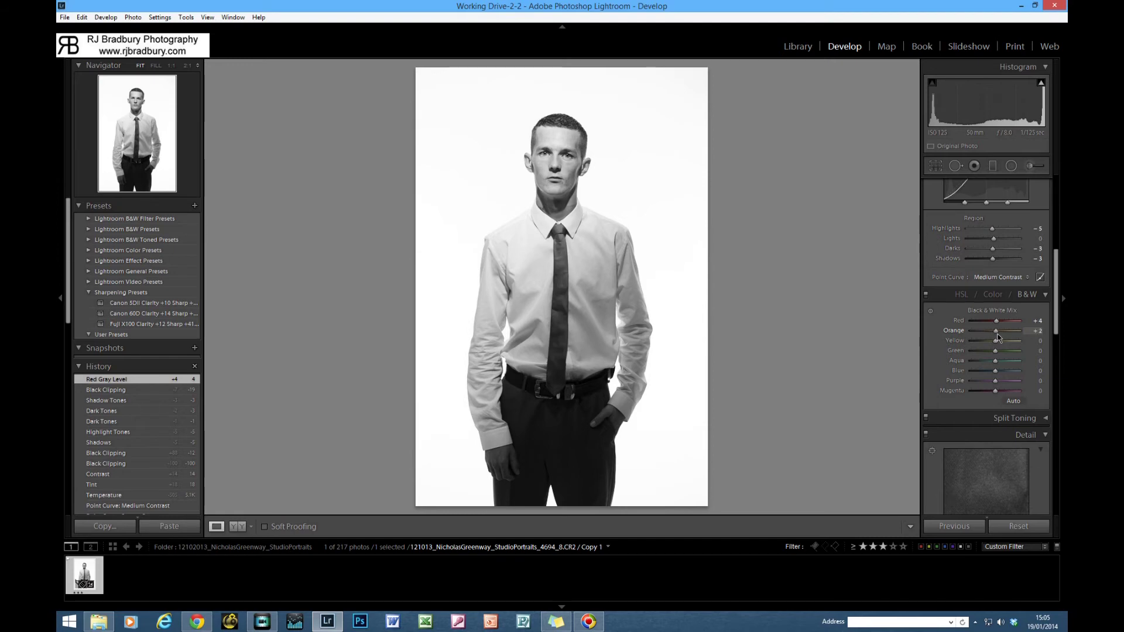
pyautogui.moveTo(999, 340); pyautogui.dragTo(996, 343)
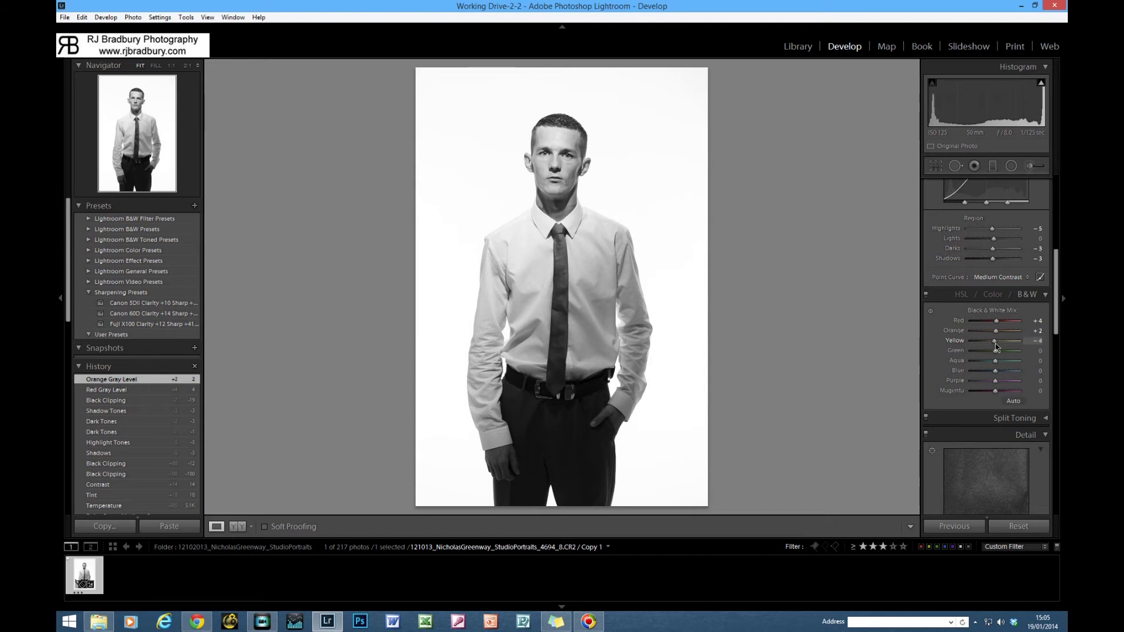
pyautogui.doubleClick(996, 343)
pyautogui.moveTo(997, 343); pyautogui.dragTo(998, 343)
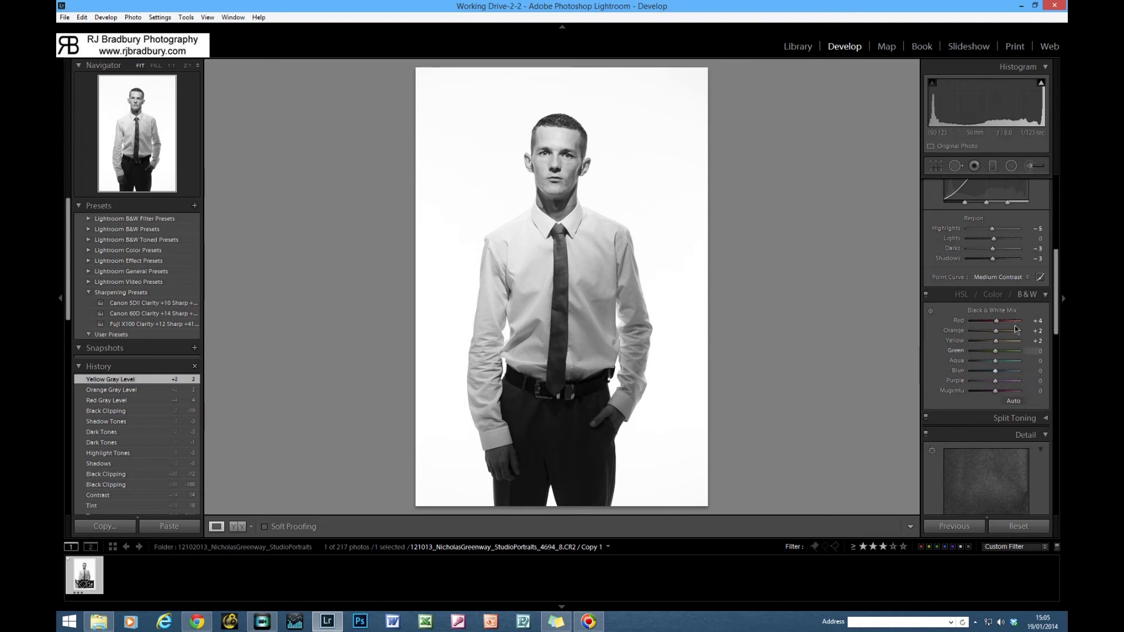
pyautogui.scroll(3, 1006, 282)
# Raise Whites and Highlights to +2 and bump Contrast to +19.
pyautogui.scroll(10, 1005, 282)
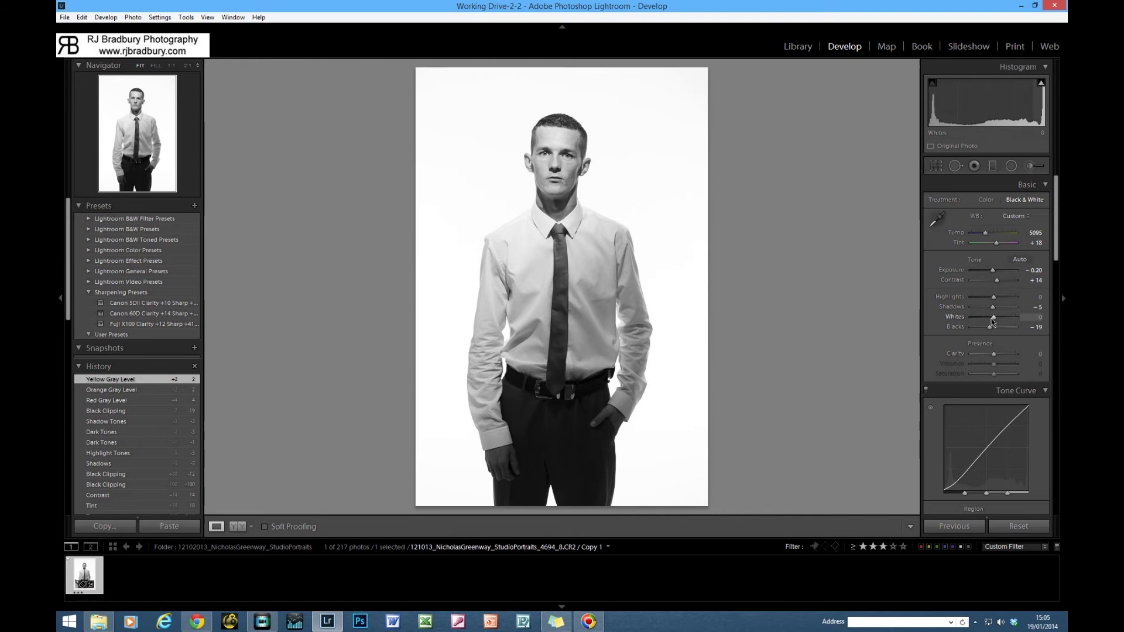
pyautogui.moveTo(995, 323)
pyautogui.mouseDown()
pyautogui.moveTo(1005, 323)
pyautogui.moveTo(993, 325)
pyautogui.moveTo(996, 305)
pyautogui.mouseUp()
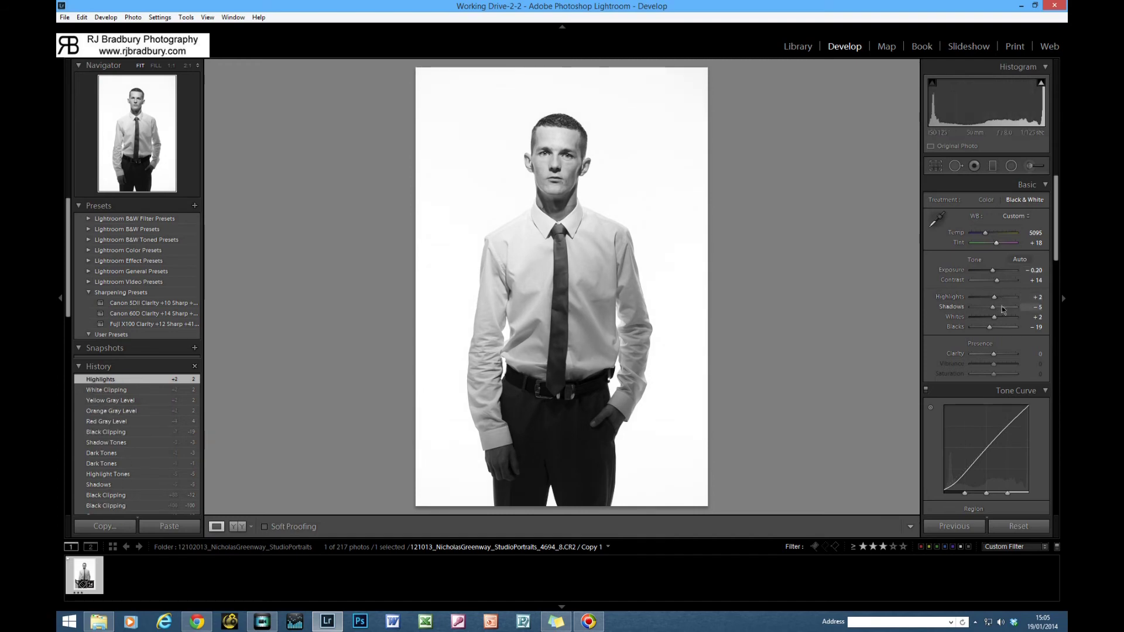
pyautogui.press('Up')
pyautogui.press('Up')
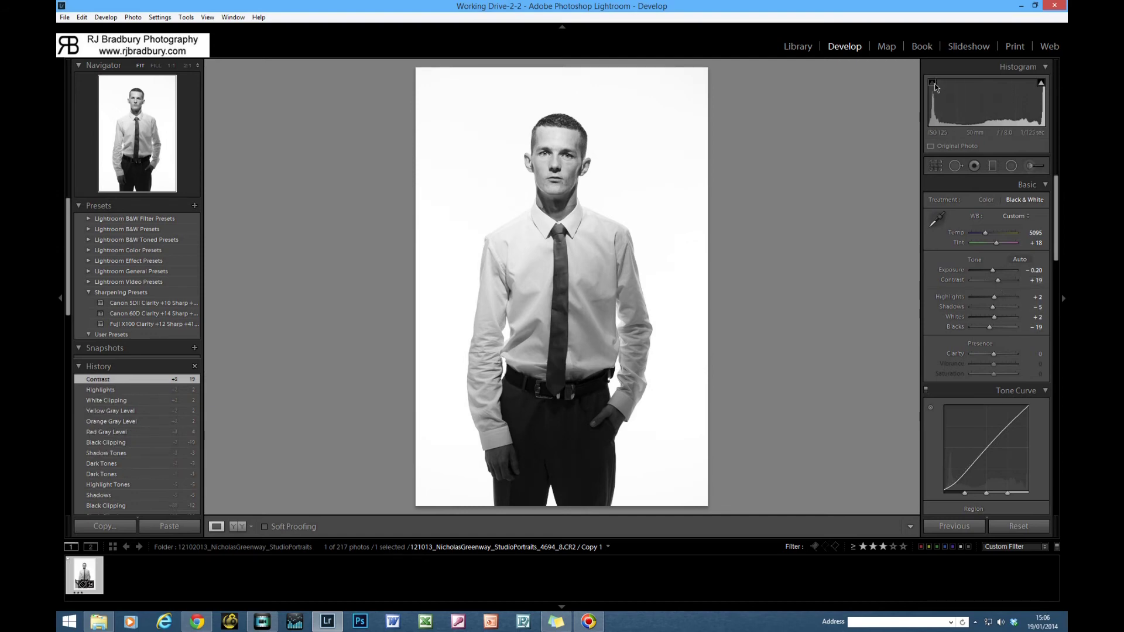
pyautogui.press('l')
pyautogui.press('l')
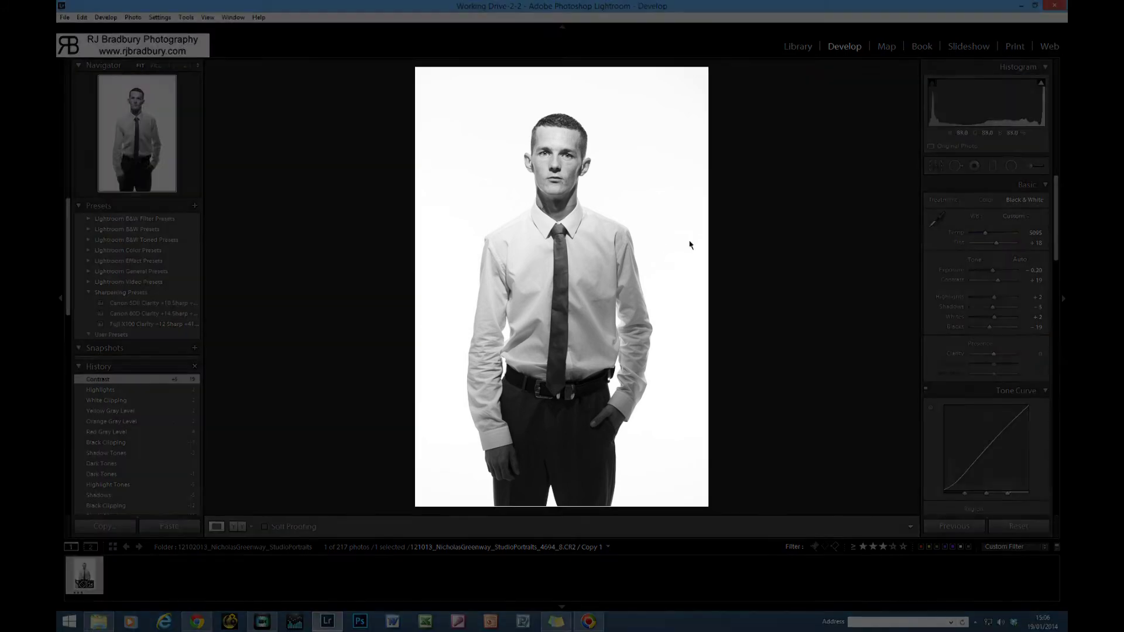
pyautogui.press('l')
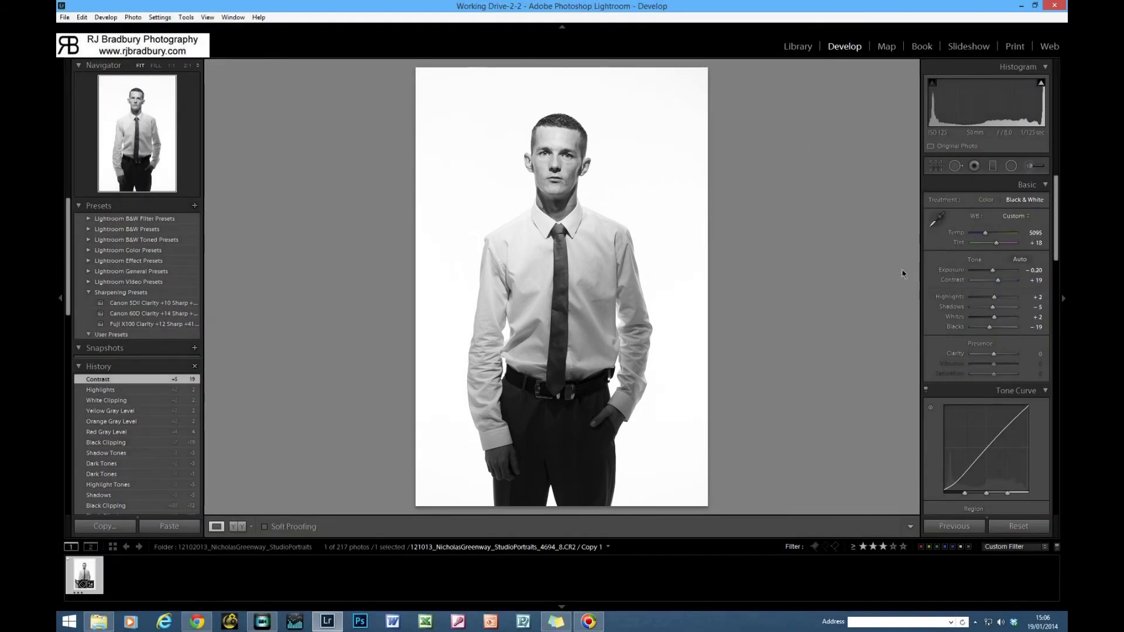
pyautogui.scroll(-3, 987, 316)
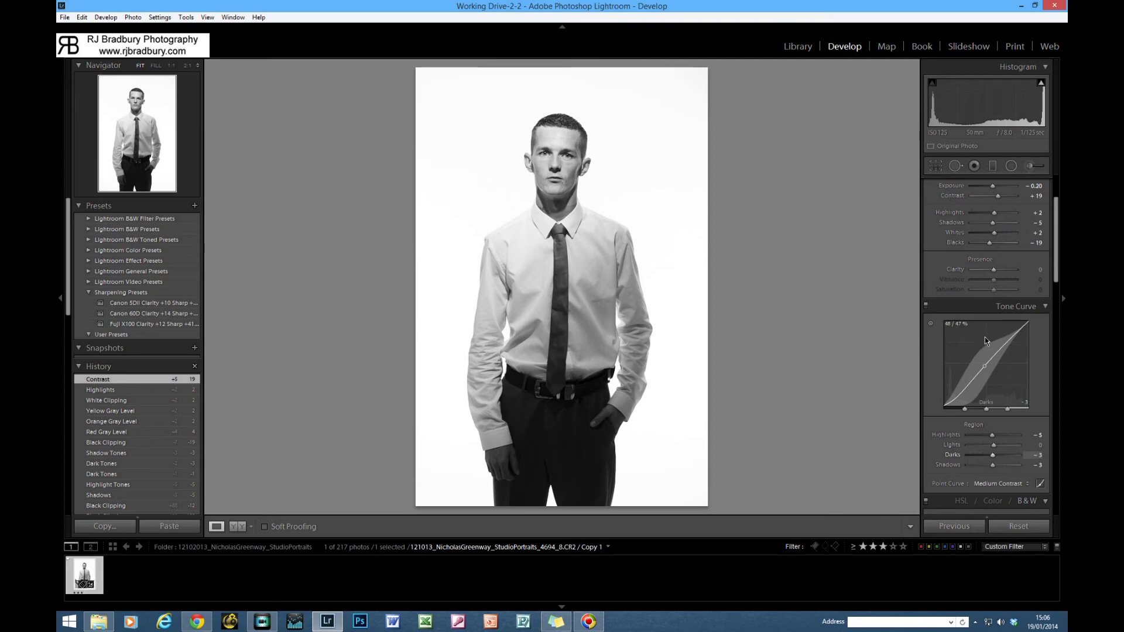
pyautogui.scroll(-3, 955, 332)
pyautogui.scroll(-9, 955, 332)
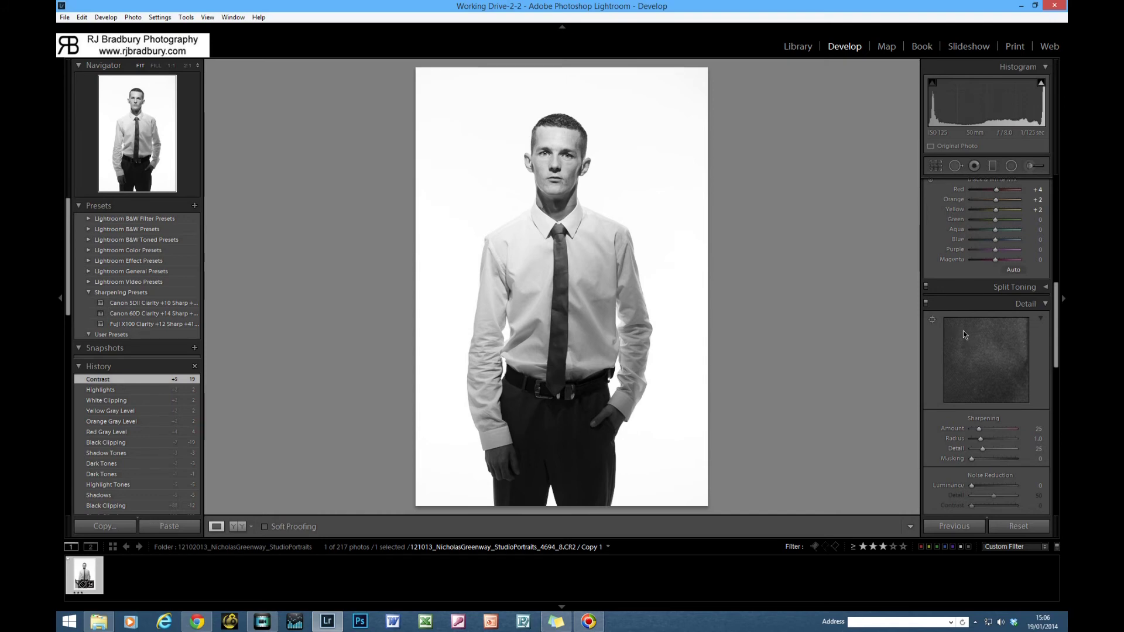
pyautogui.scroll(3, 966, 331)
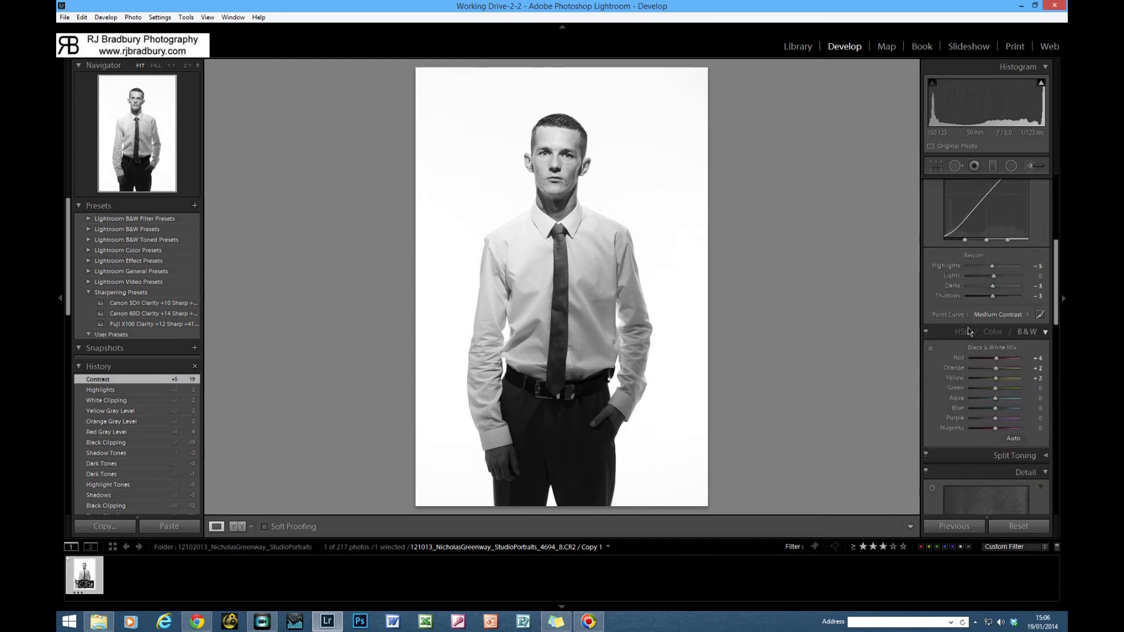
pyautogui.scroll(-5, 974, 339)
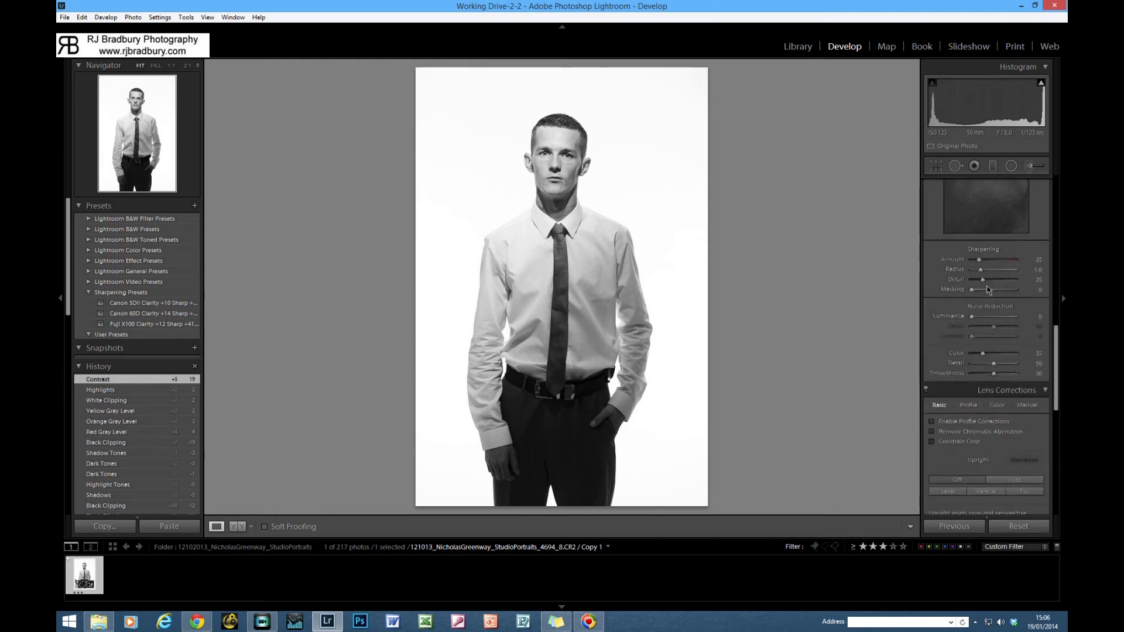
pyautogui.scroll(-5, 988, 287)
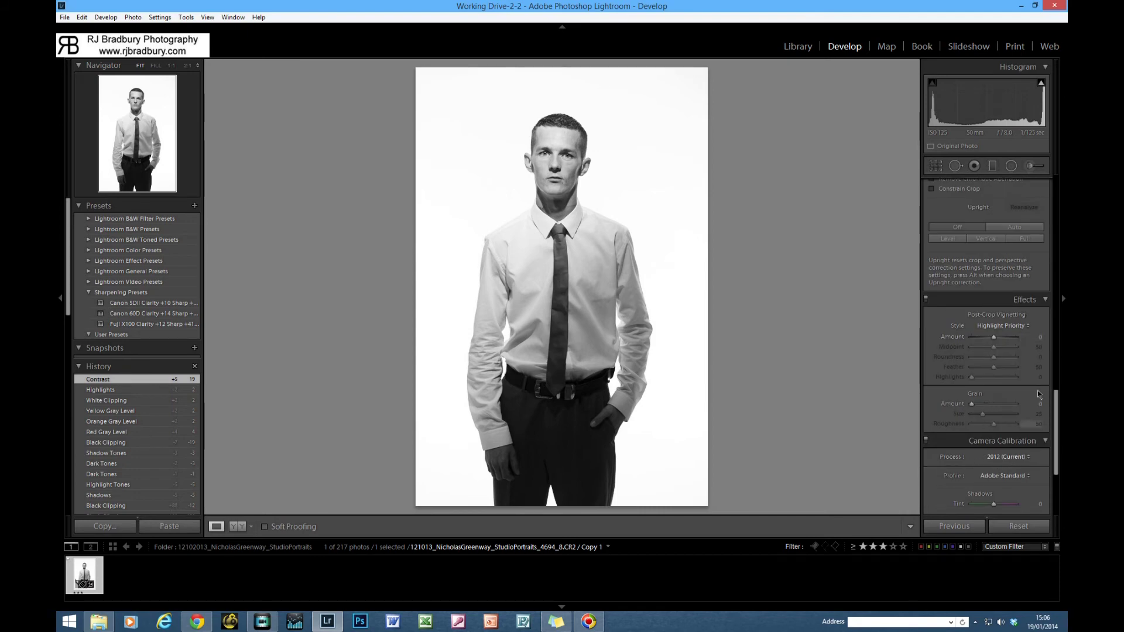
pyautogui.scroll(-2, 1039, 392)
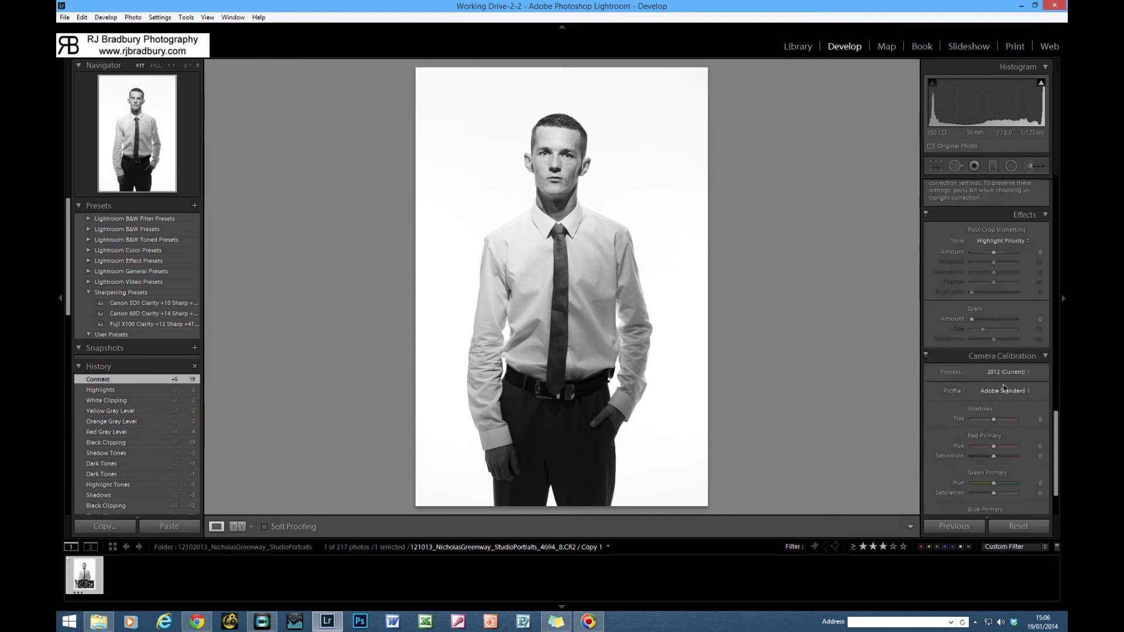
pyautogui.scroll(5, 1013, 378)
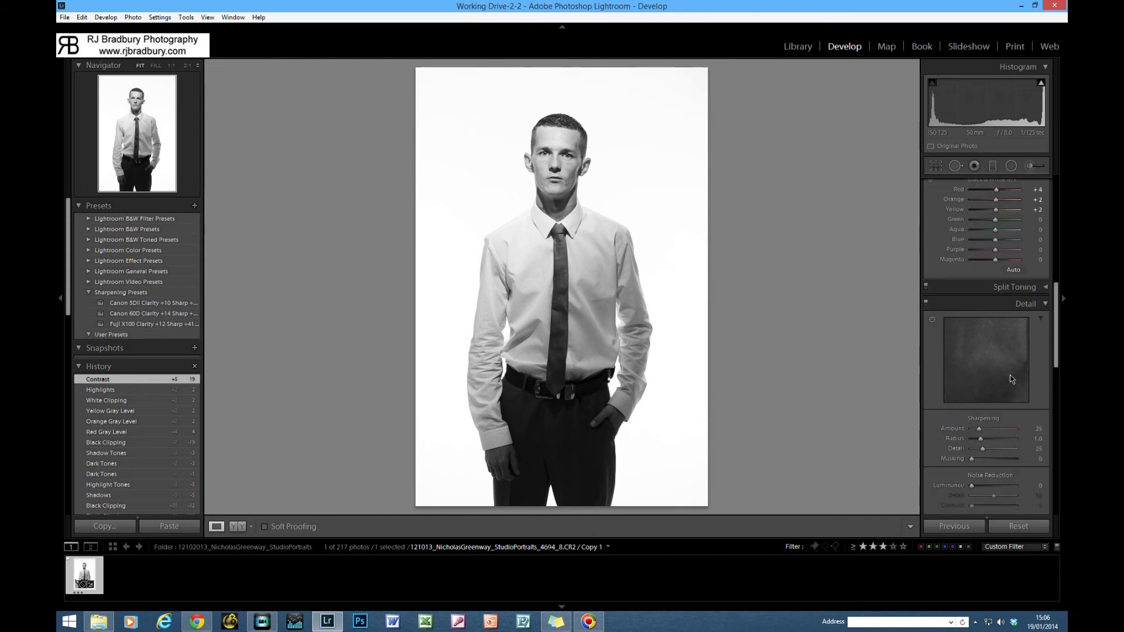
pyautogui.scroll(6, 1010, 374)
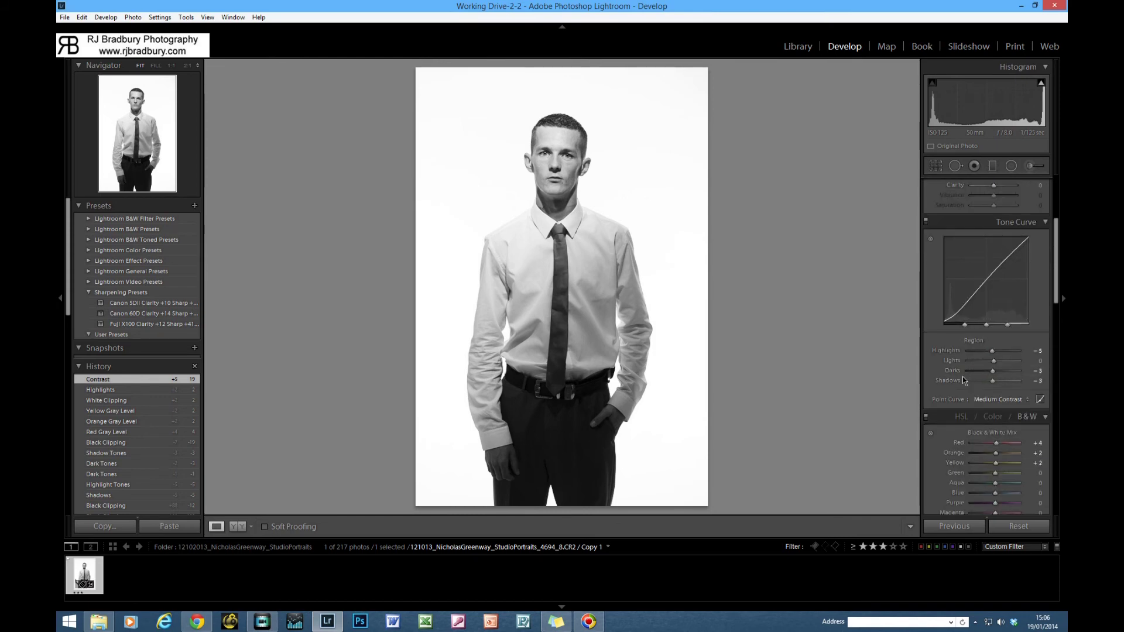
pyautogui.scroll(3, 983, 304)
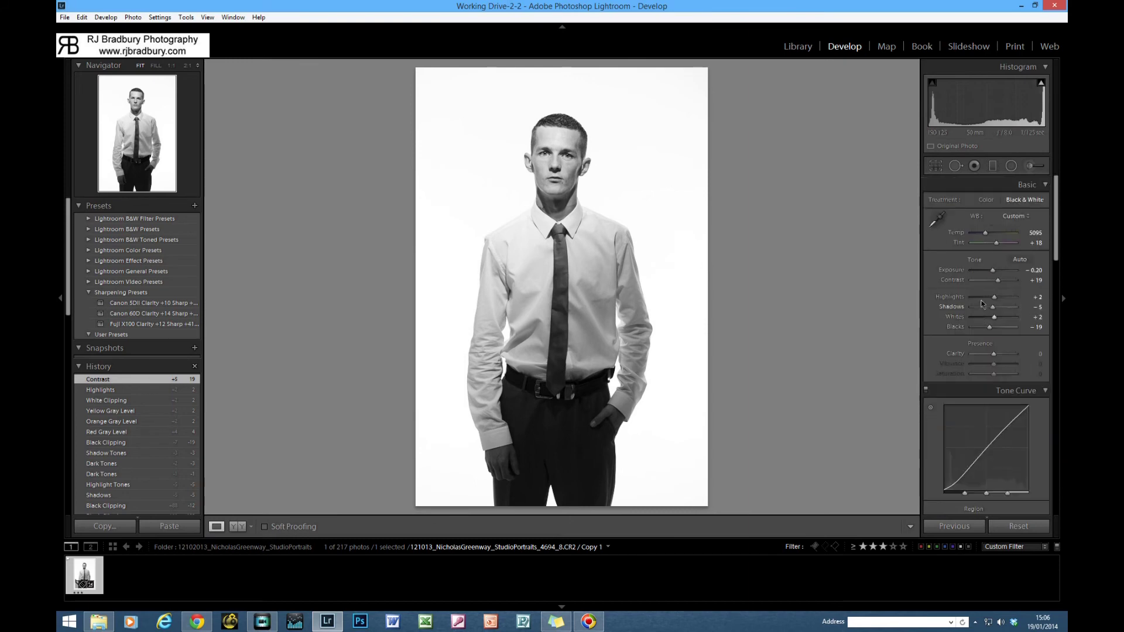
# Apply the 'Canon 5DII Clarity +10 Sharp +48' preset and check the face's sharpness at 1:1, ending in FILL view.
pyautogui.click(144, 304)
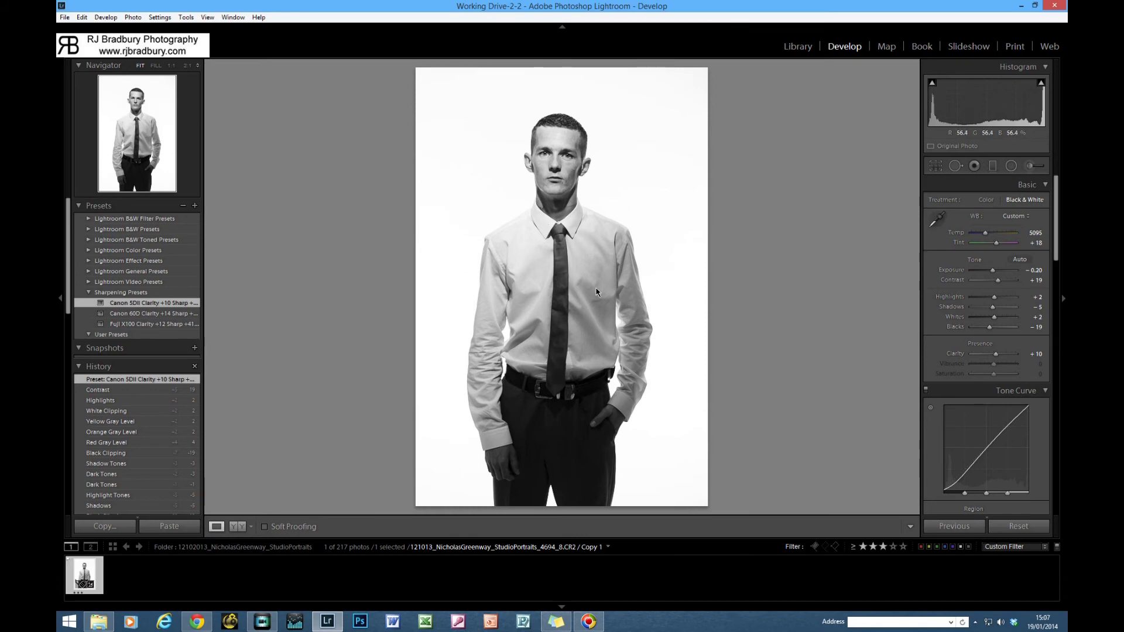
pyautogui.click(579, 174)
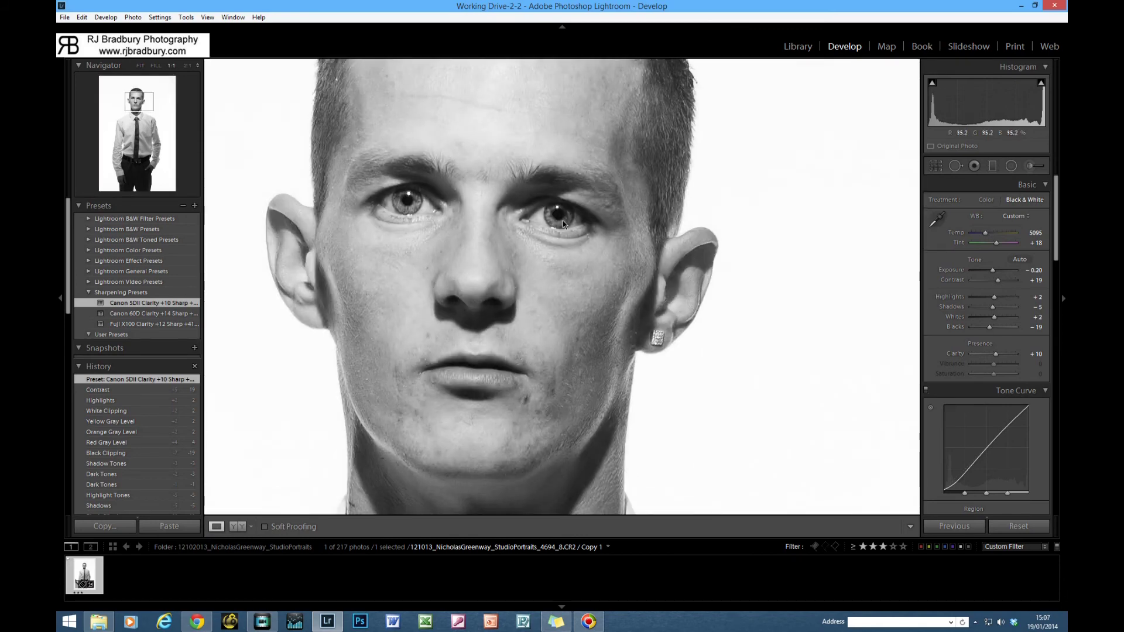
pyautogui.moveTo(538, 219); pyautogui.dragTo(582, 219)
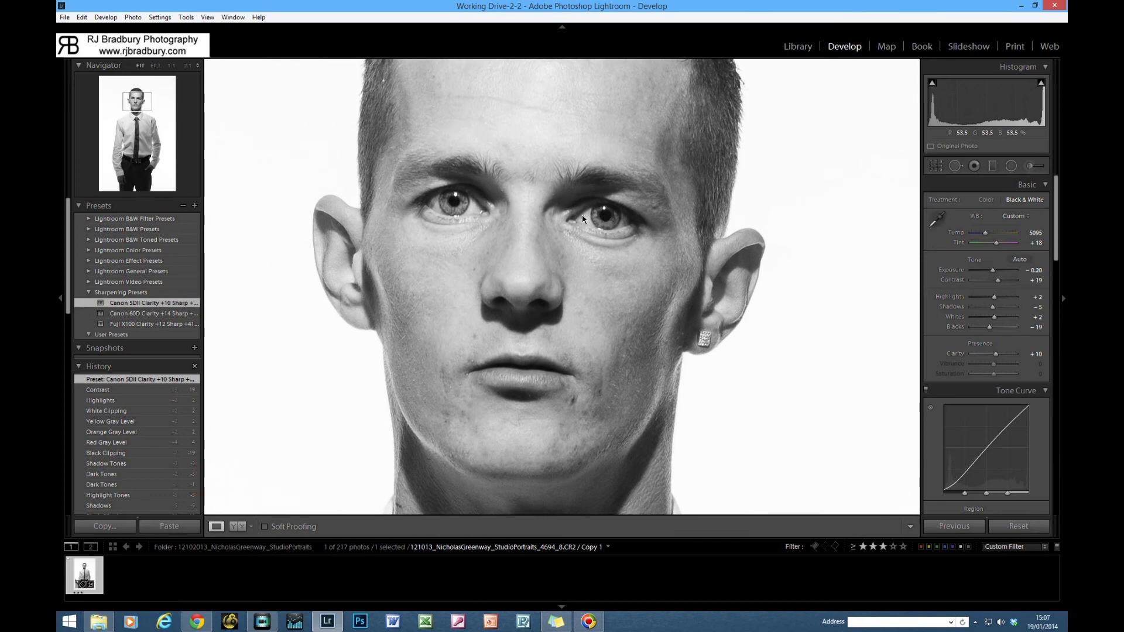
pyautogui.click(582, 219)
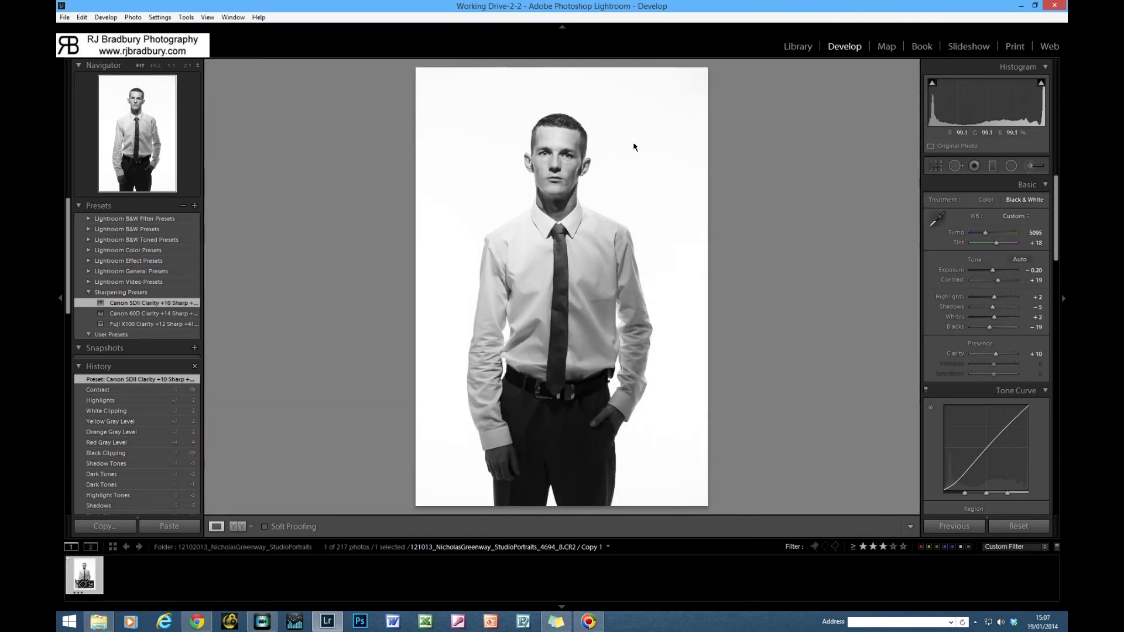
pyautogui.click(567, 168)
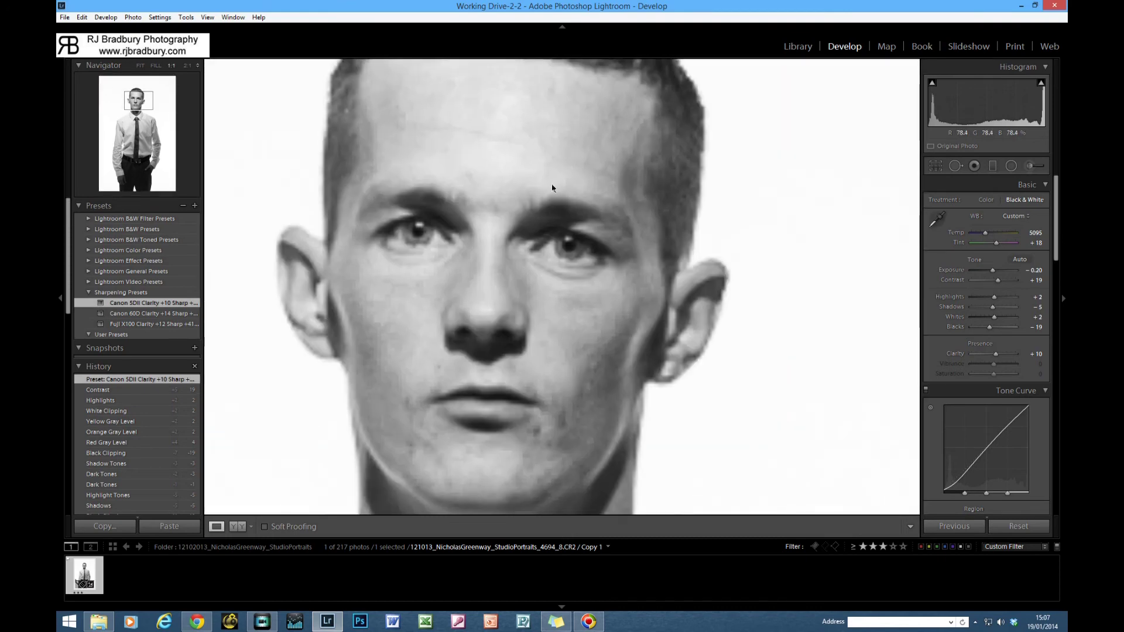
pyautogui.click(156, 66)
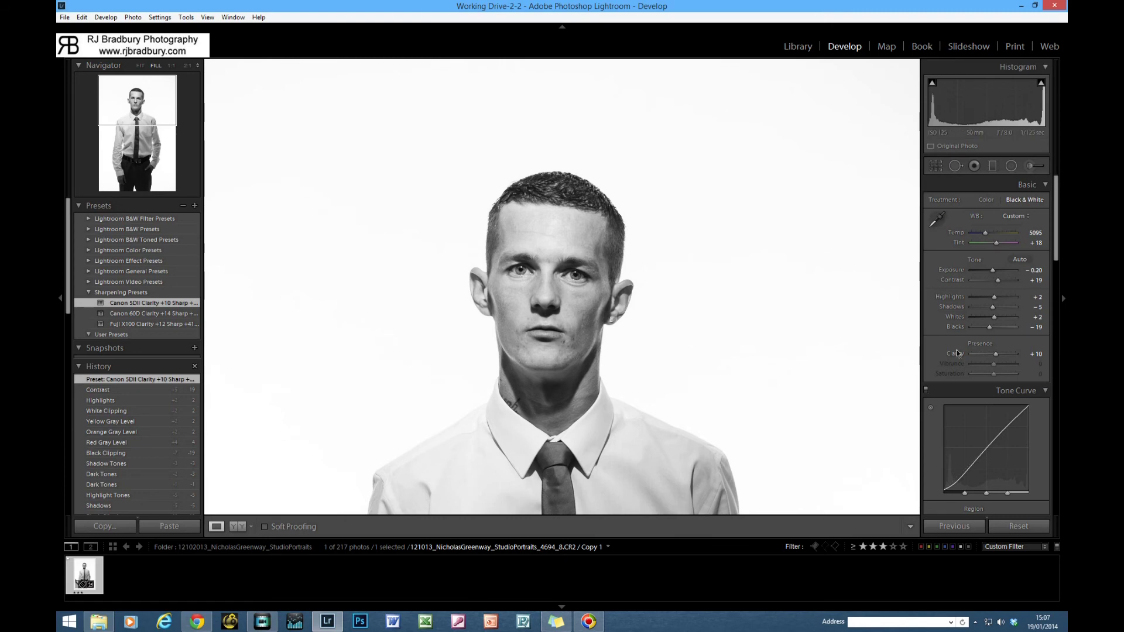
pyautogui.scroll(-6, 1017, 358)
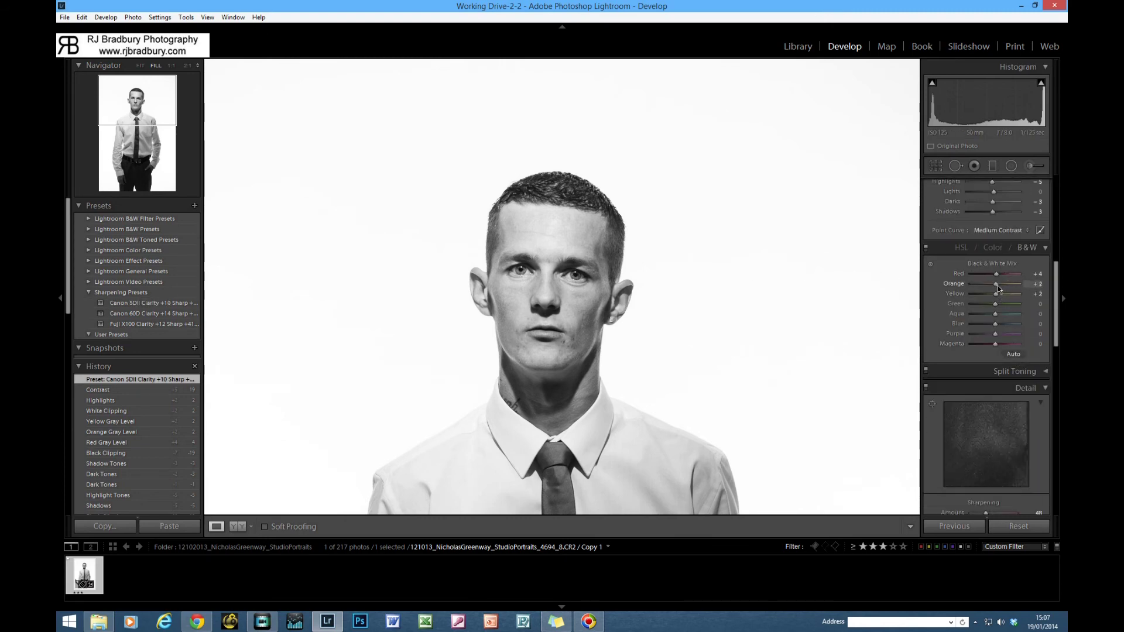
# Set the Black & White Mix Red to +7 and Orange to +9, then check the skin tones up close.
pyautogui.moveTo(999, 288); pyautogui.dragTo(999, 280)
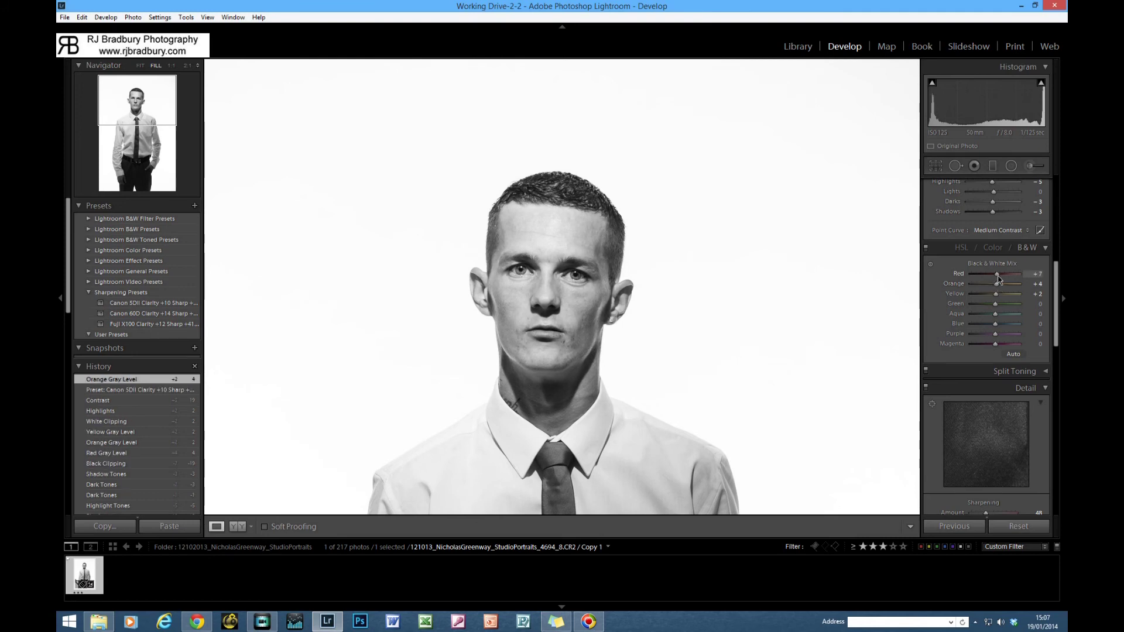
pyautogui.moveTo(996, 283); pyautogui.dragTo(996, 283)
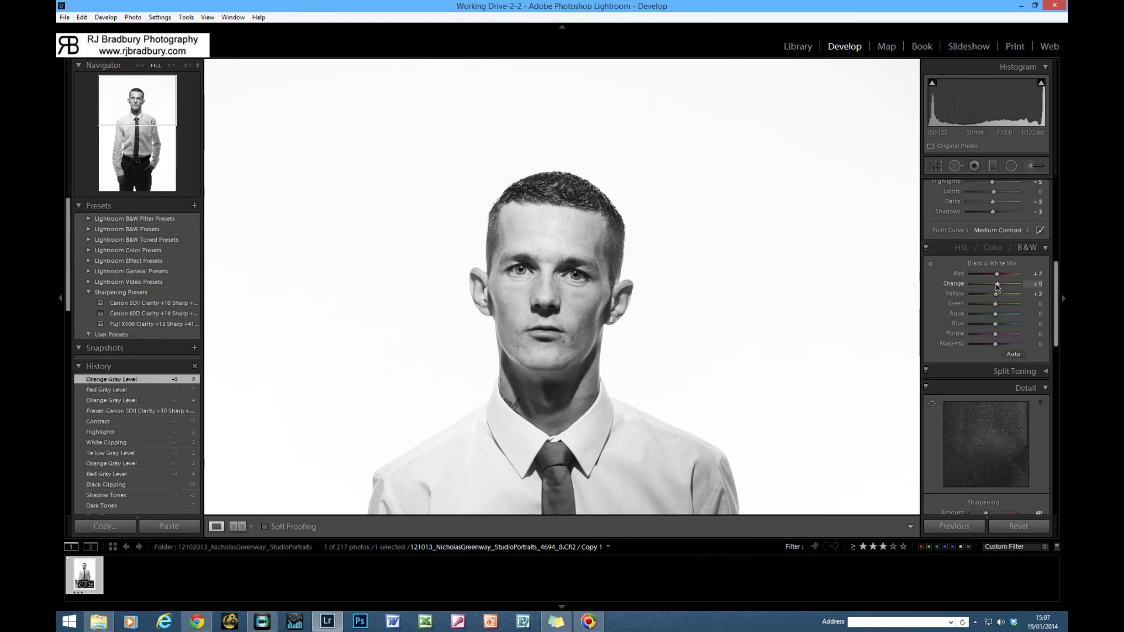
pyautogui.click(568, 243)
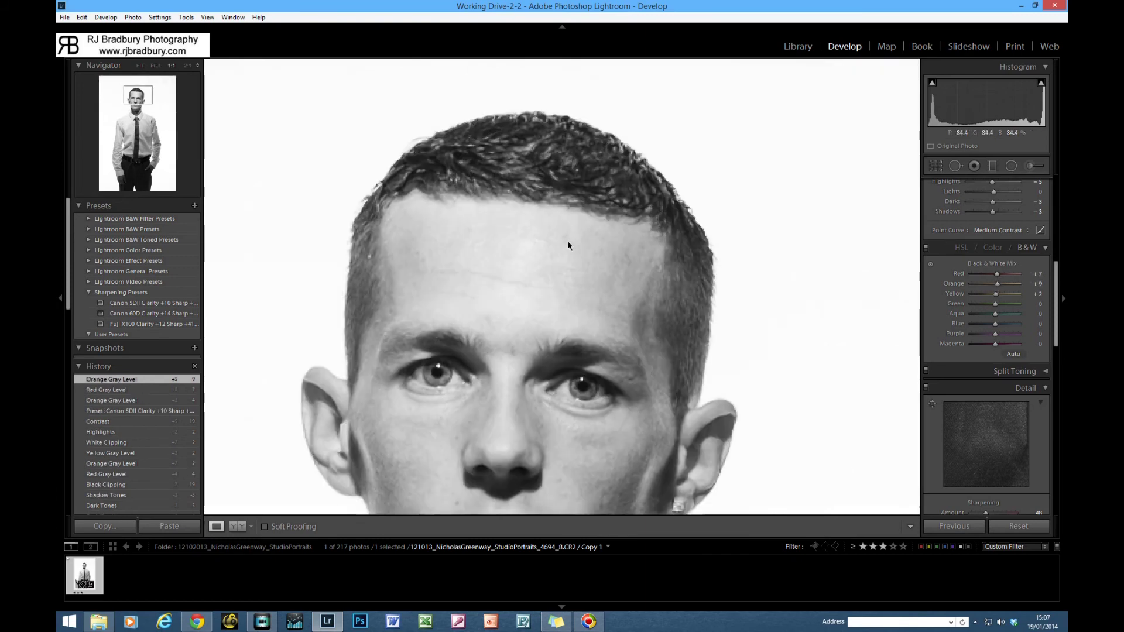
pyautogui.click(140, 65)
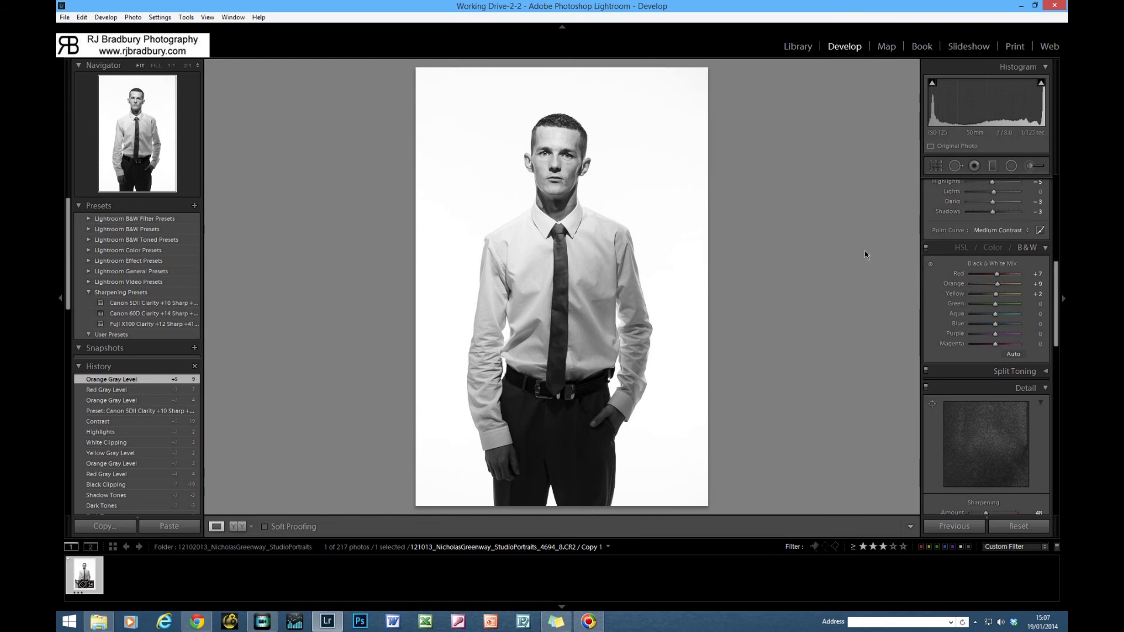
pyautogui.scroll(8, 988, 303)
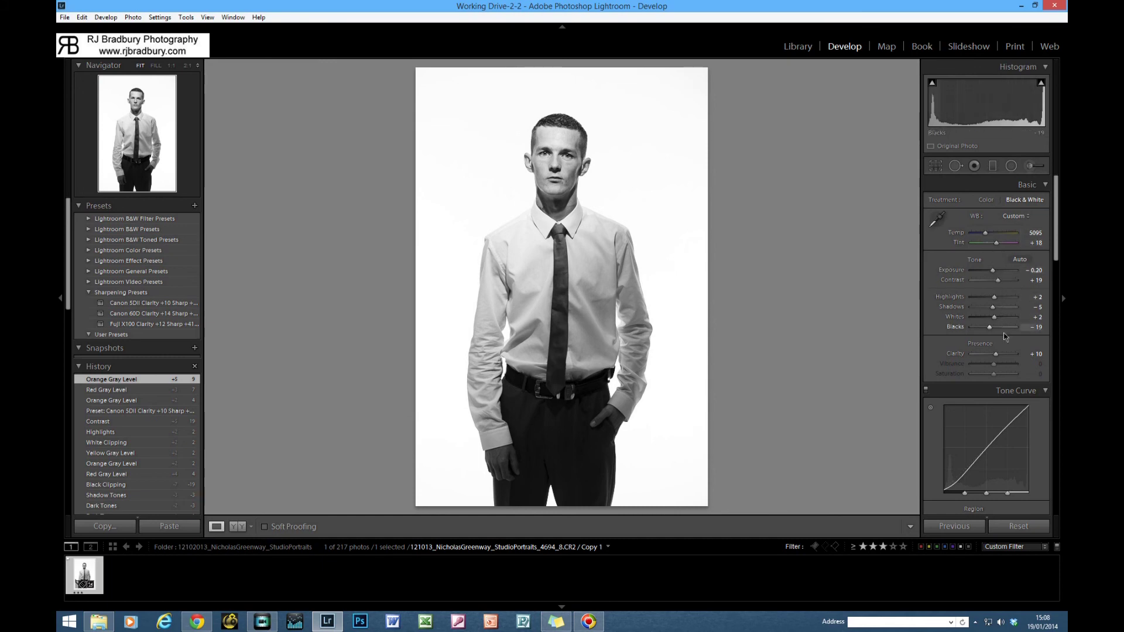
pyautogui.scroll(-5, 1000, 366)
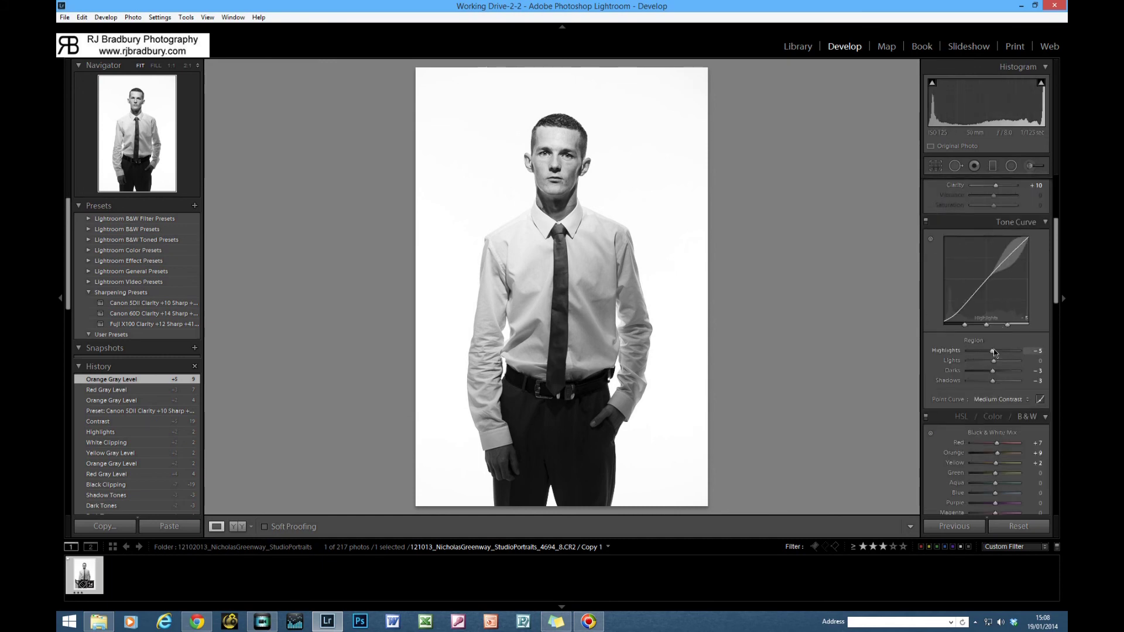
pyautogui.scroll(-5, 1002, 357)
pyautogui.scroll(-2, 1007, 308)
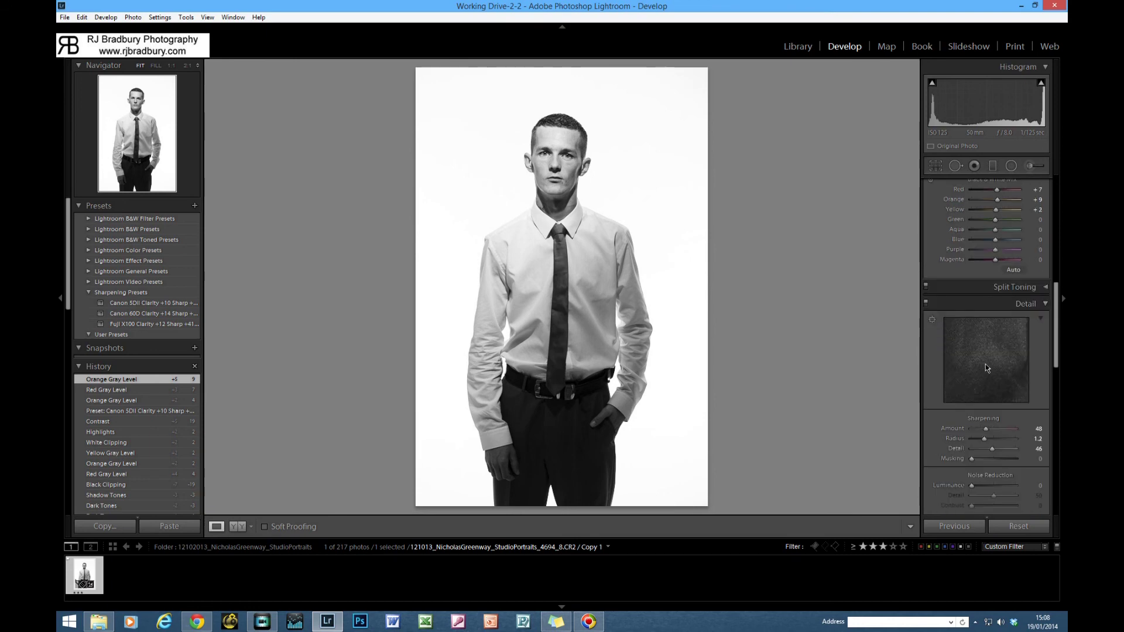
pyautogui.scroll(6, 1001, 267)
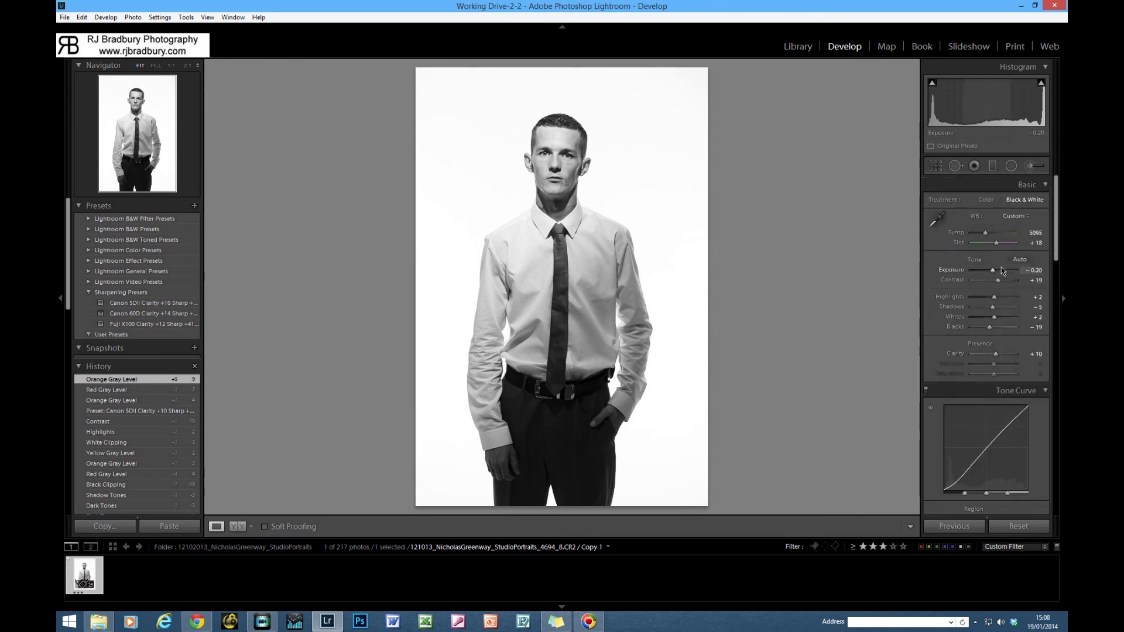